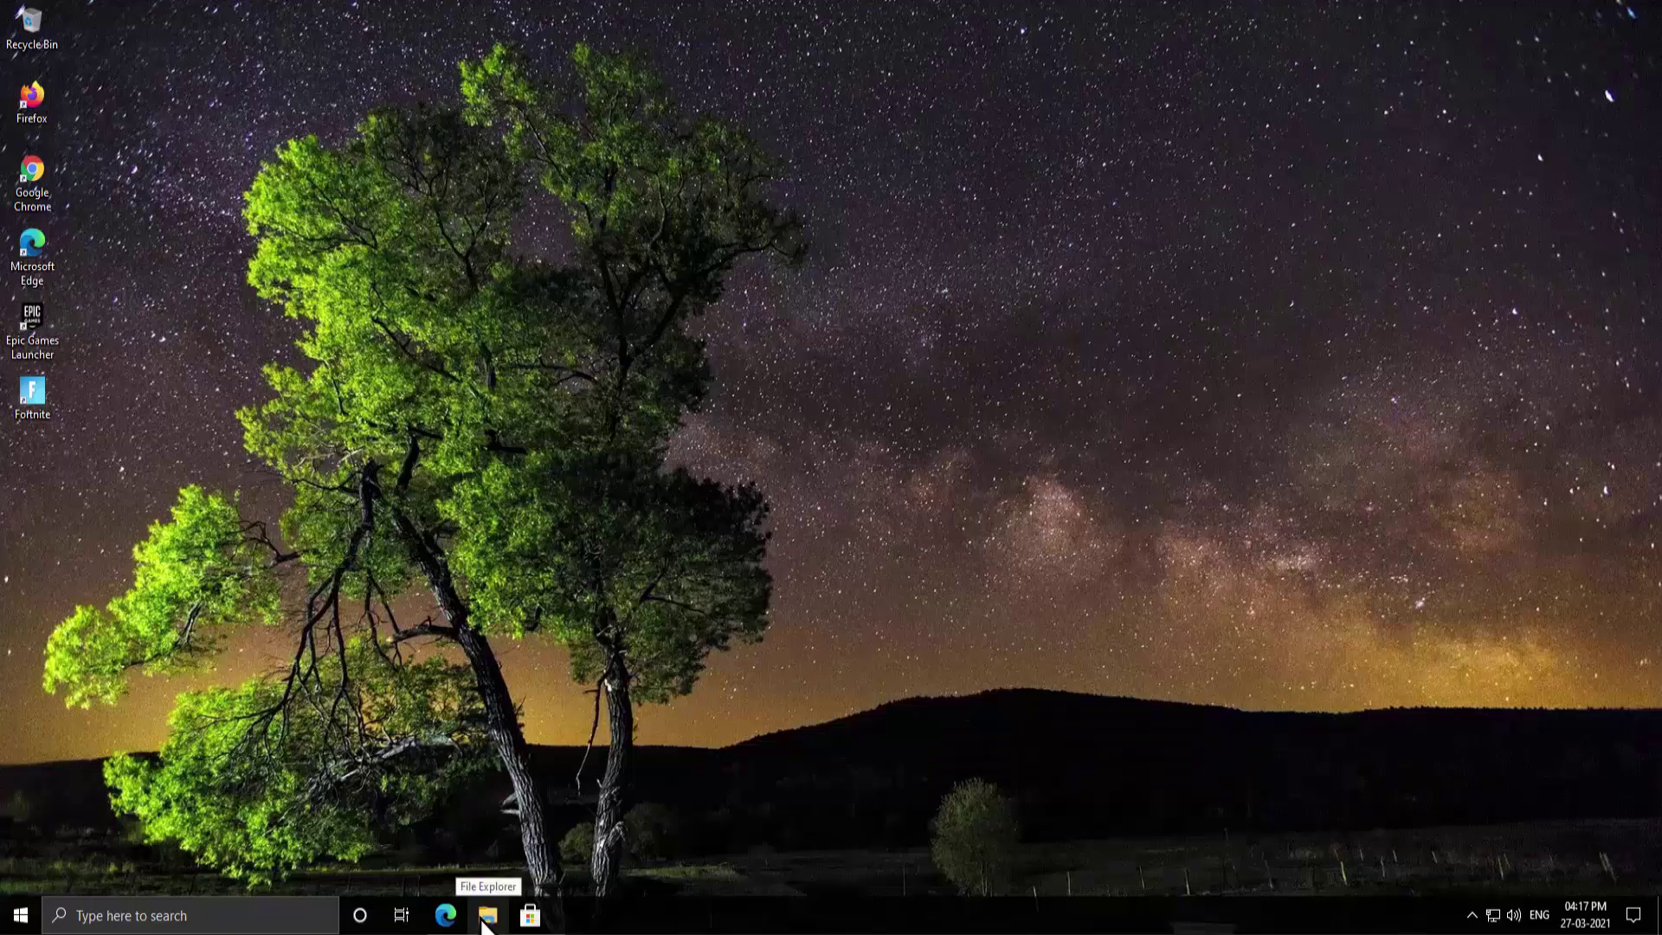
# Open File Explorer and show This PC with its user folders, drives and network drive.
pyautogui.click(489, 916)
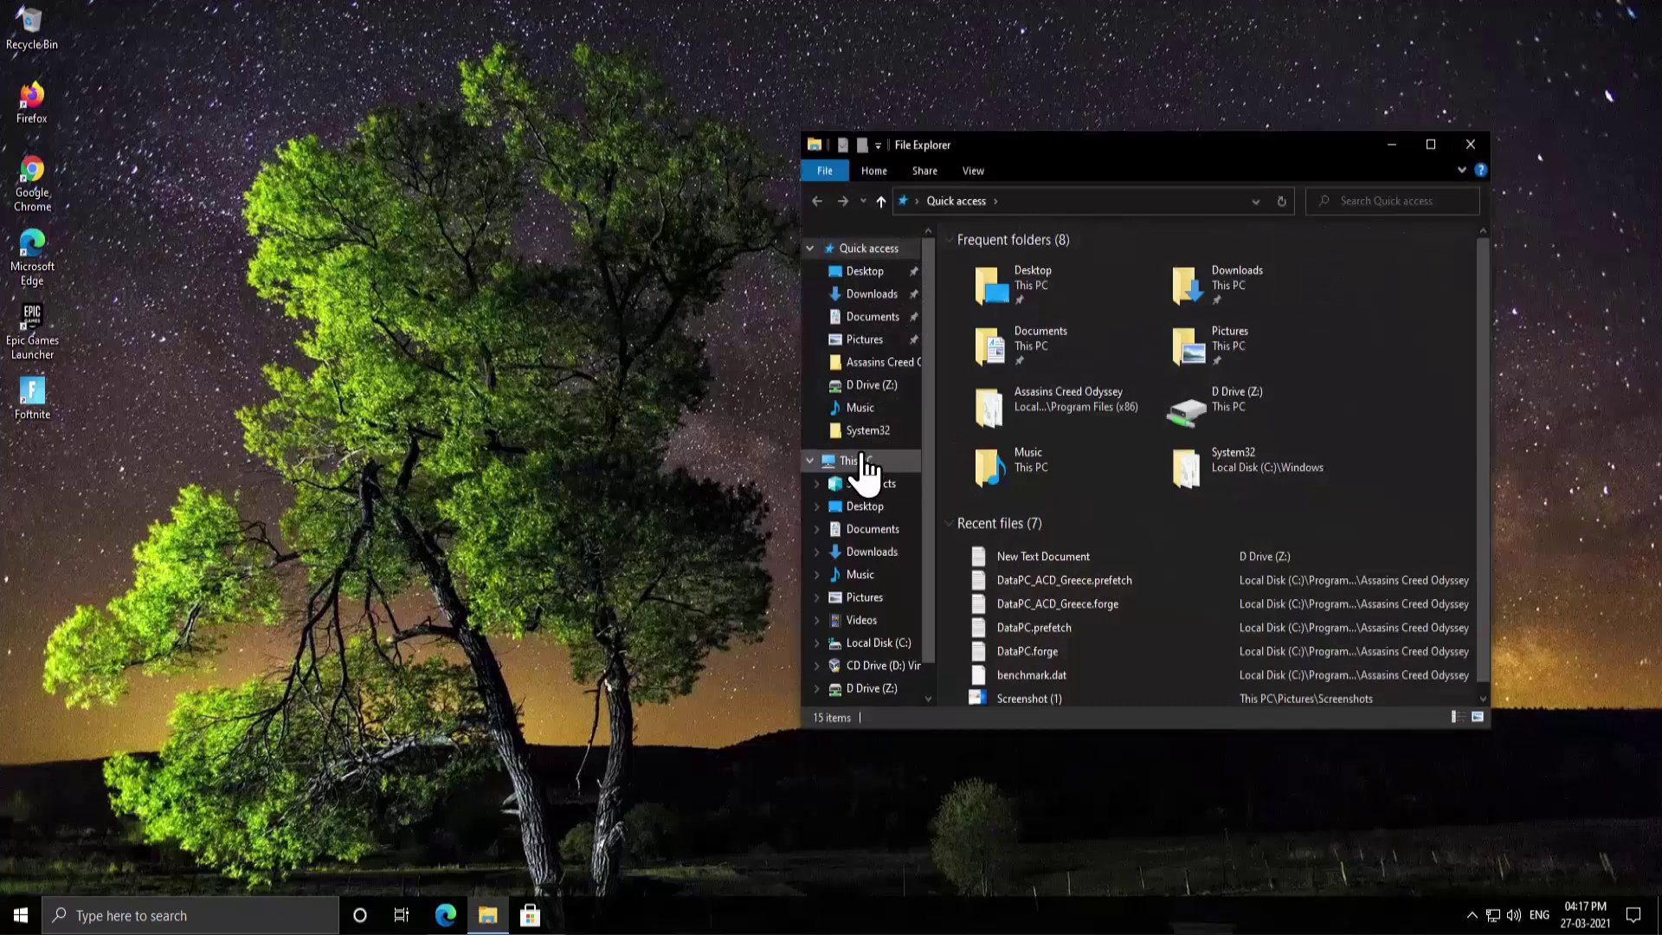
pyautogui.click(857, 460)
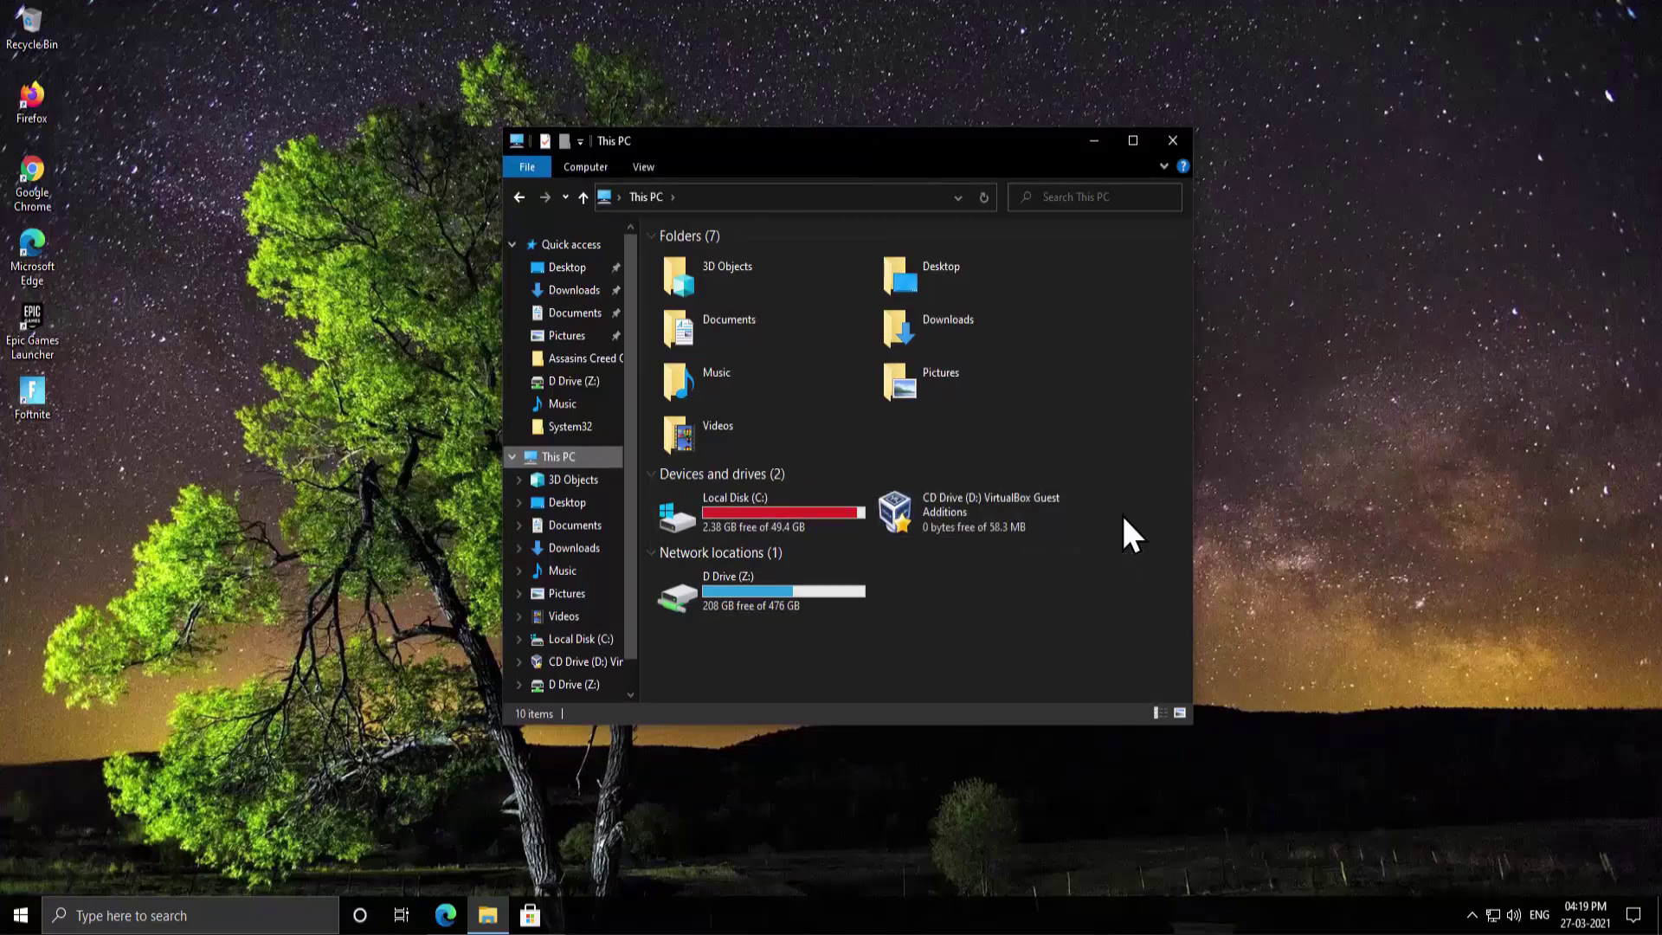
# Arrange the two Explorer windows and create a folder named 'Epic Games' at the root of C:.
pyautogui.moveTo(1051, 174); pyautogui.dragTo(610, 59)
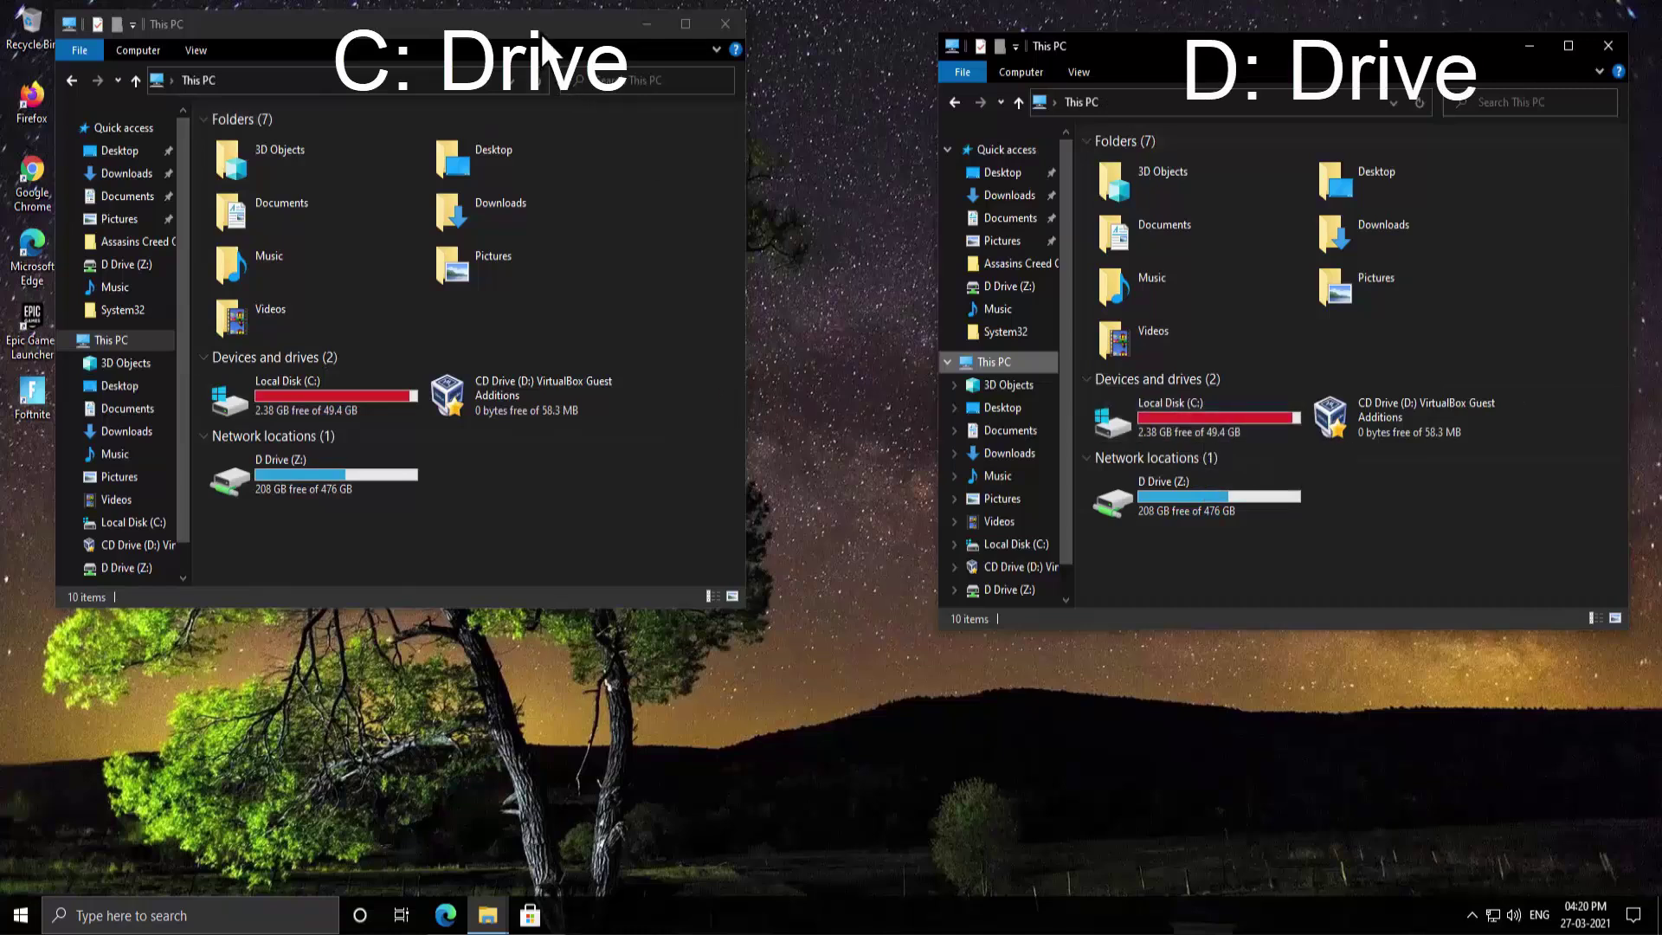
pyautogui.moveTo(540, 31); pyautogui.dragTo(557, 81)
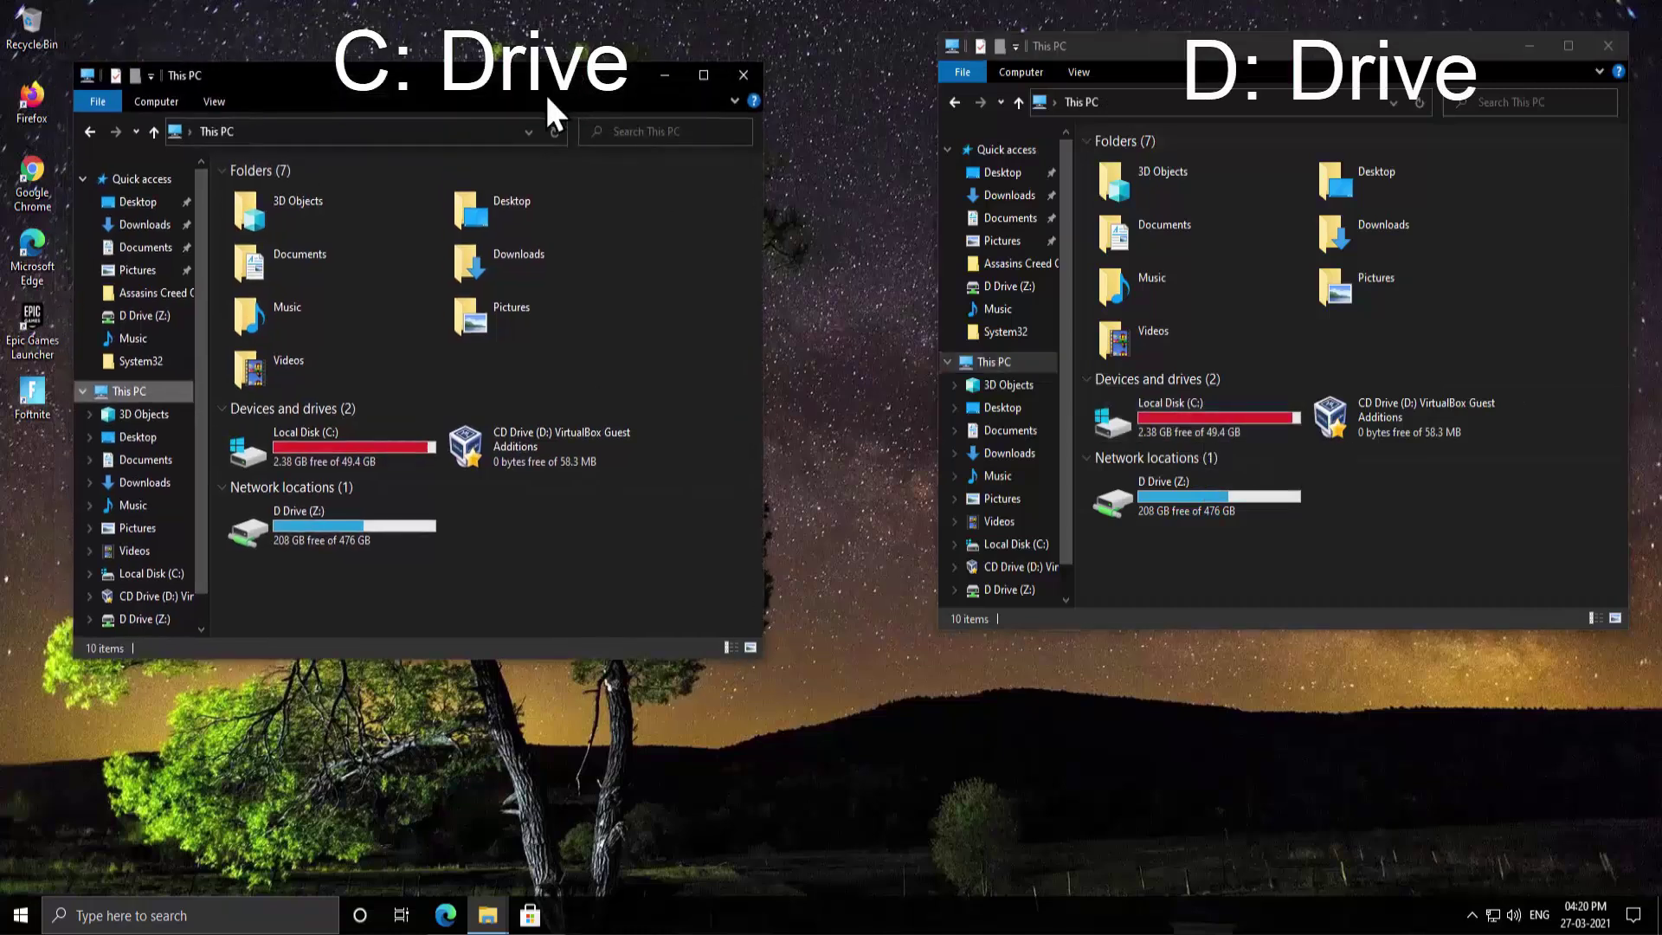
pyautogui.click(1201, 415)
pyautogui.doubleClick(1235, 423)
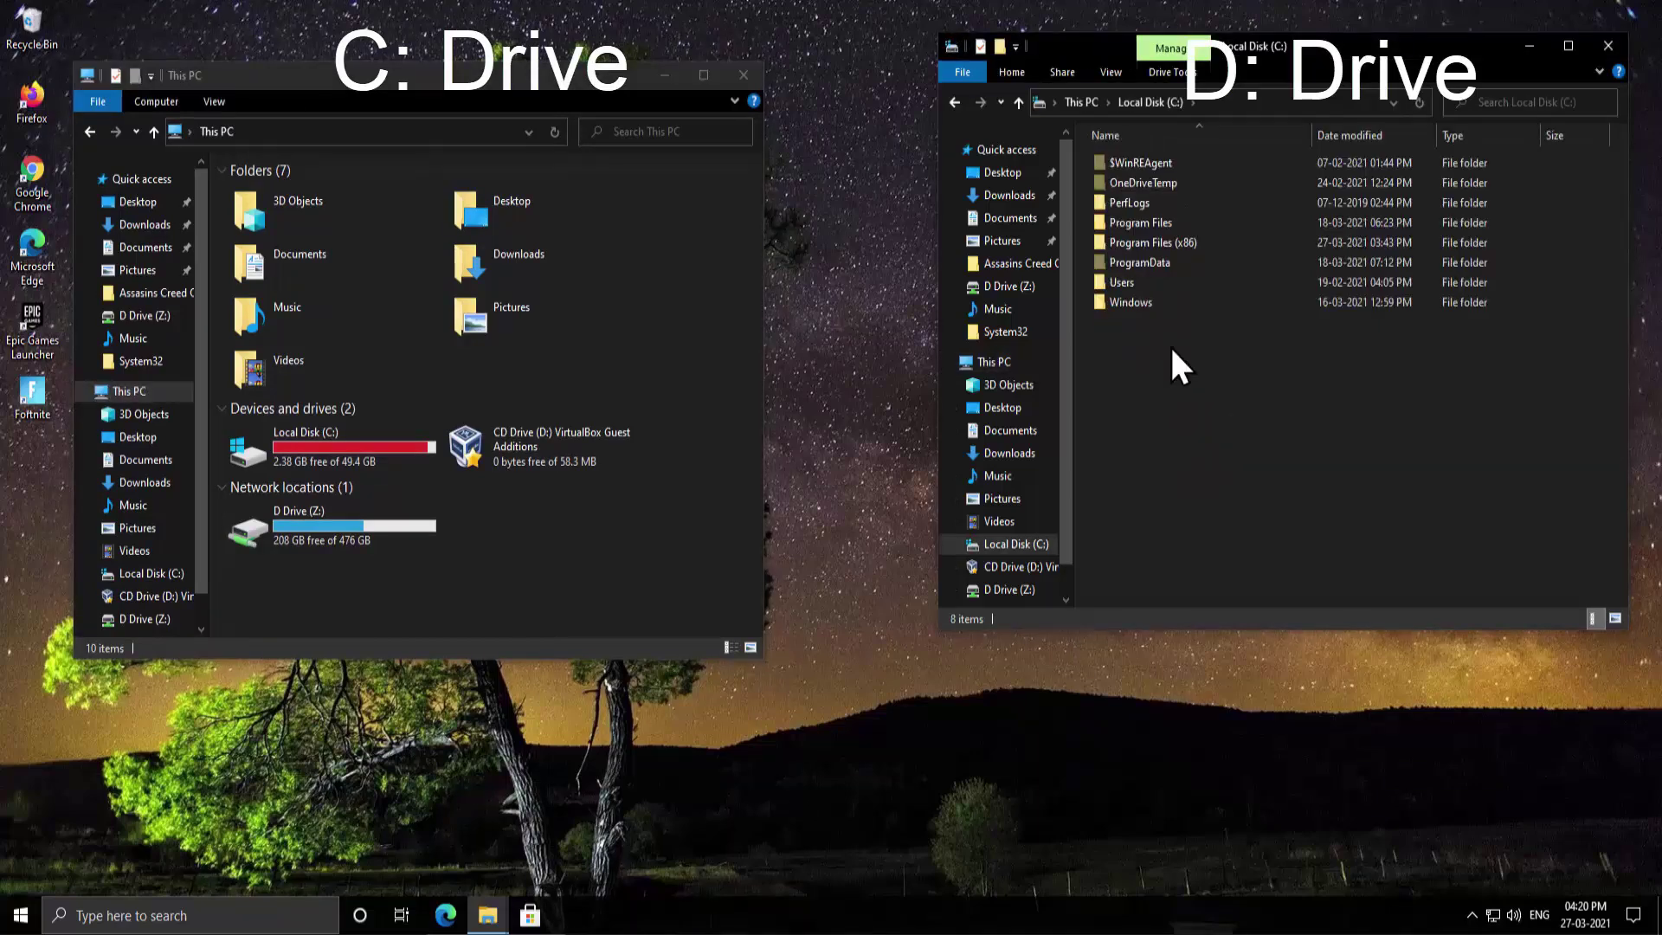
pyautogui.rightClick(1169, 344)
pyautogui.moveTo(1247, 545)
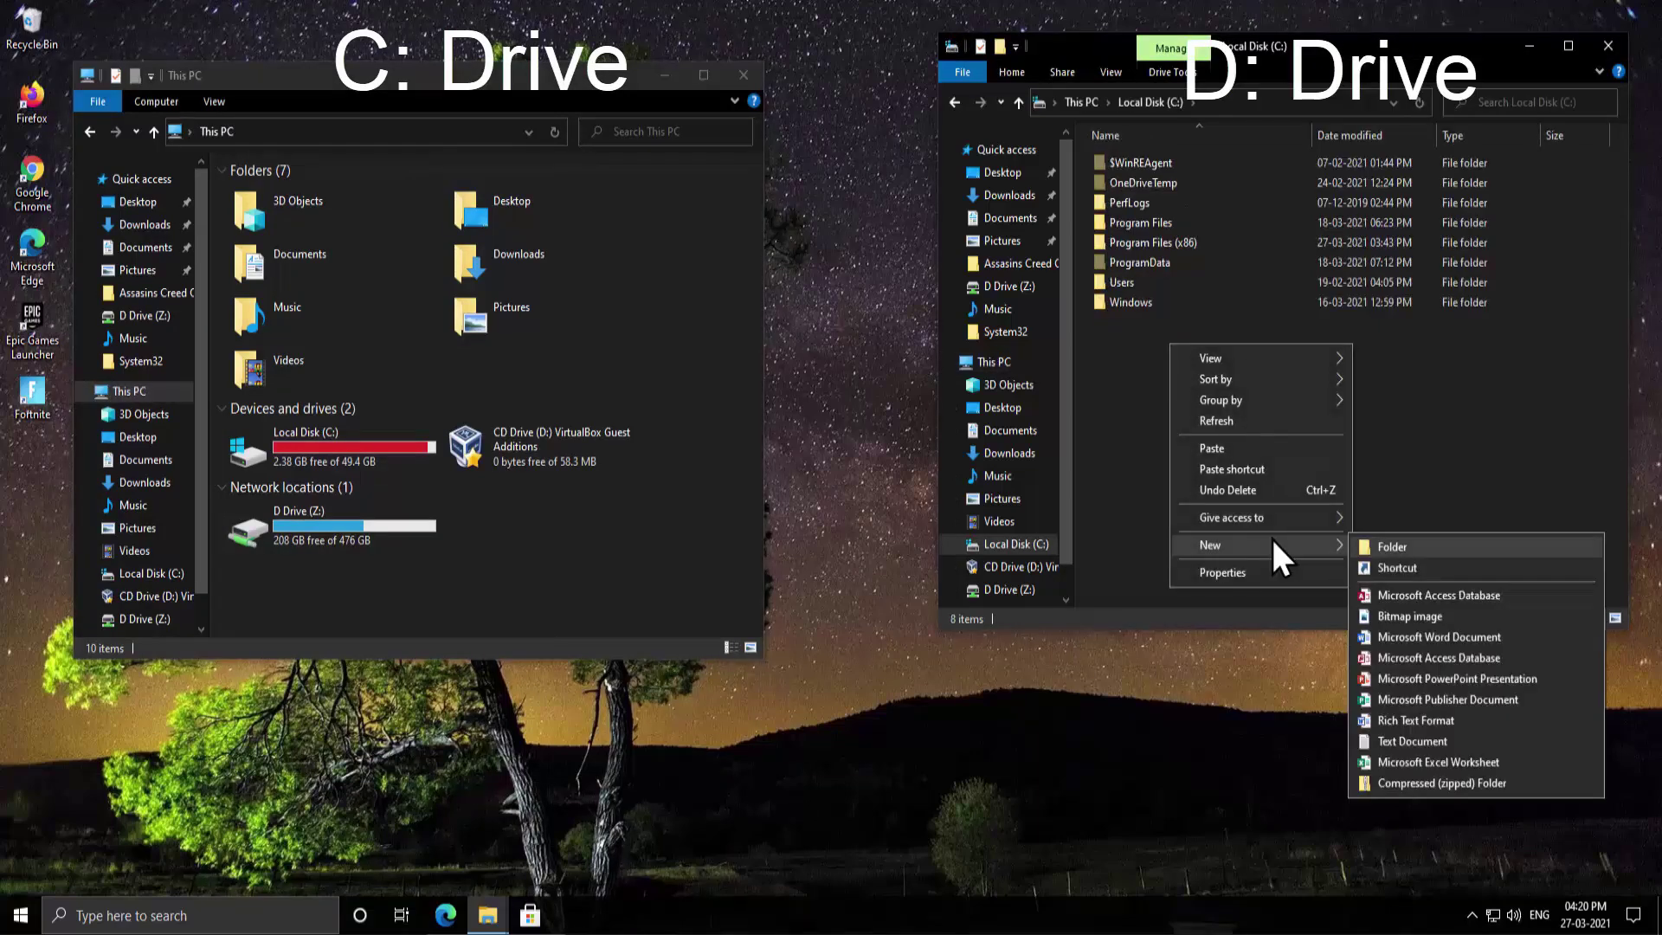
pyautogui.click(1396, 544)
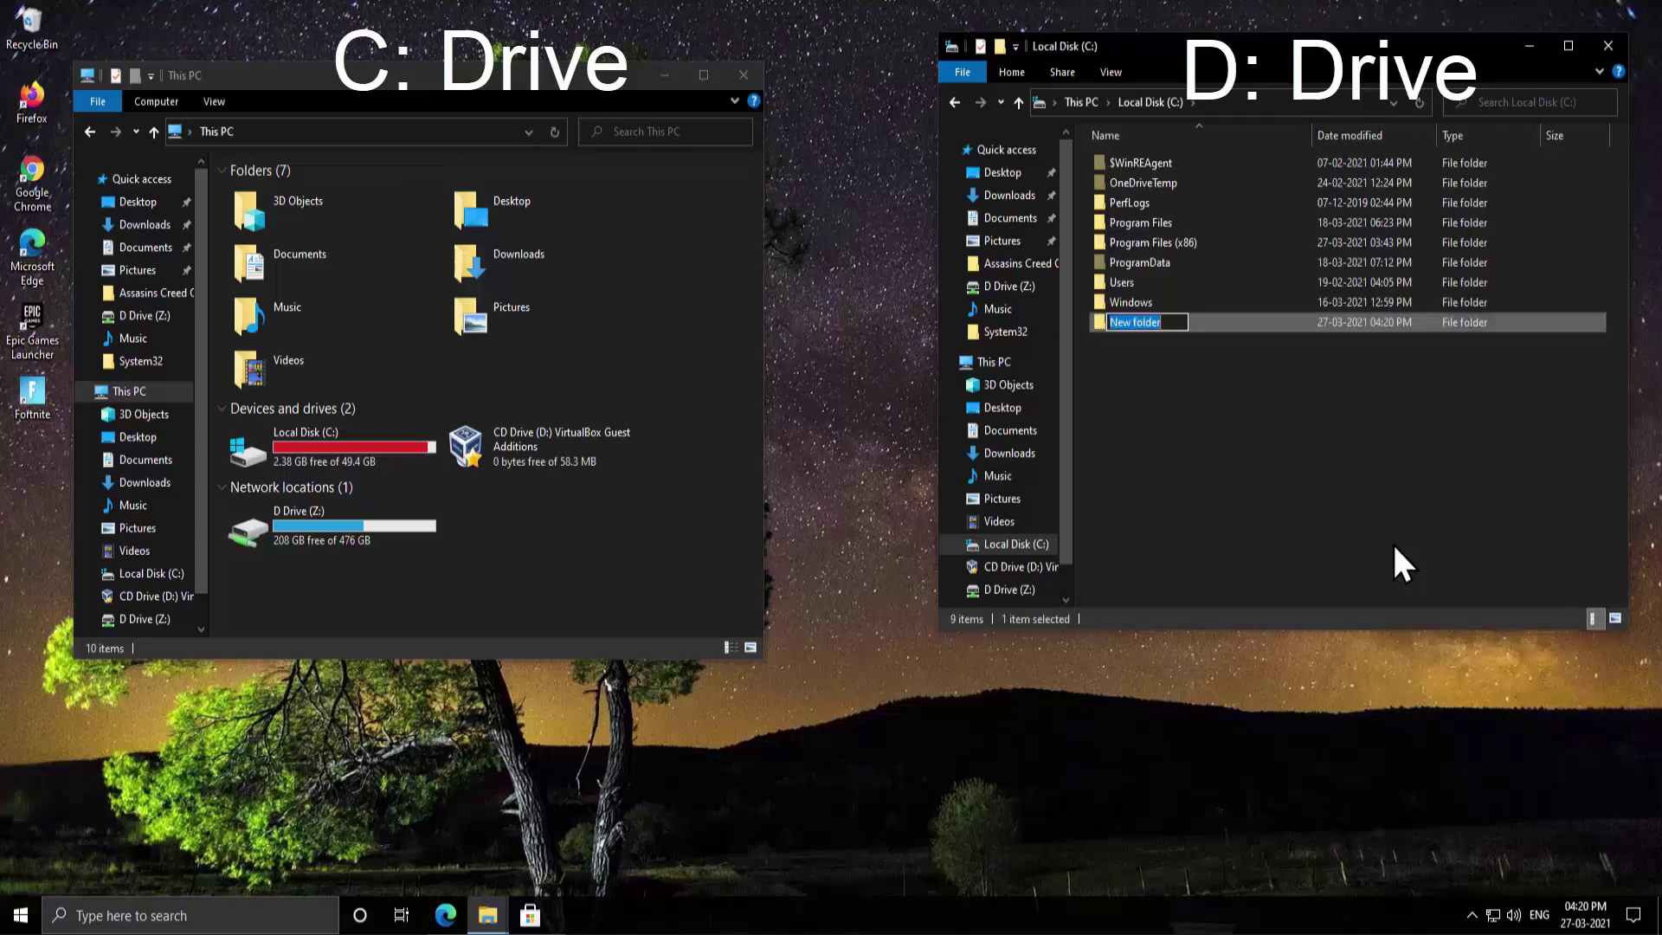
pyautogui.write('Epic Games')
pyautogui.press('Return')
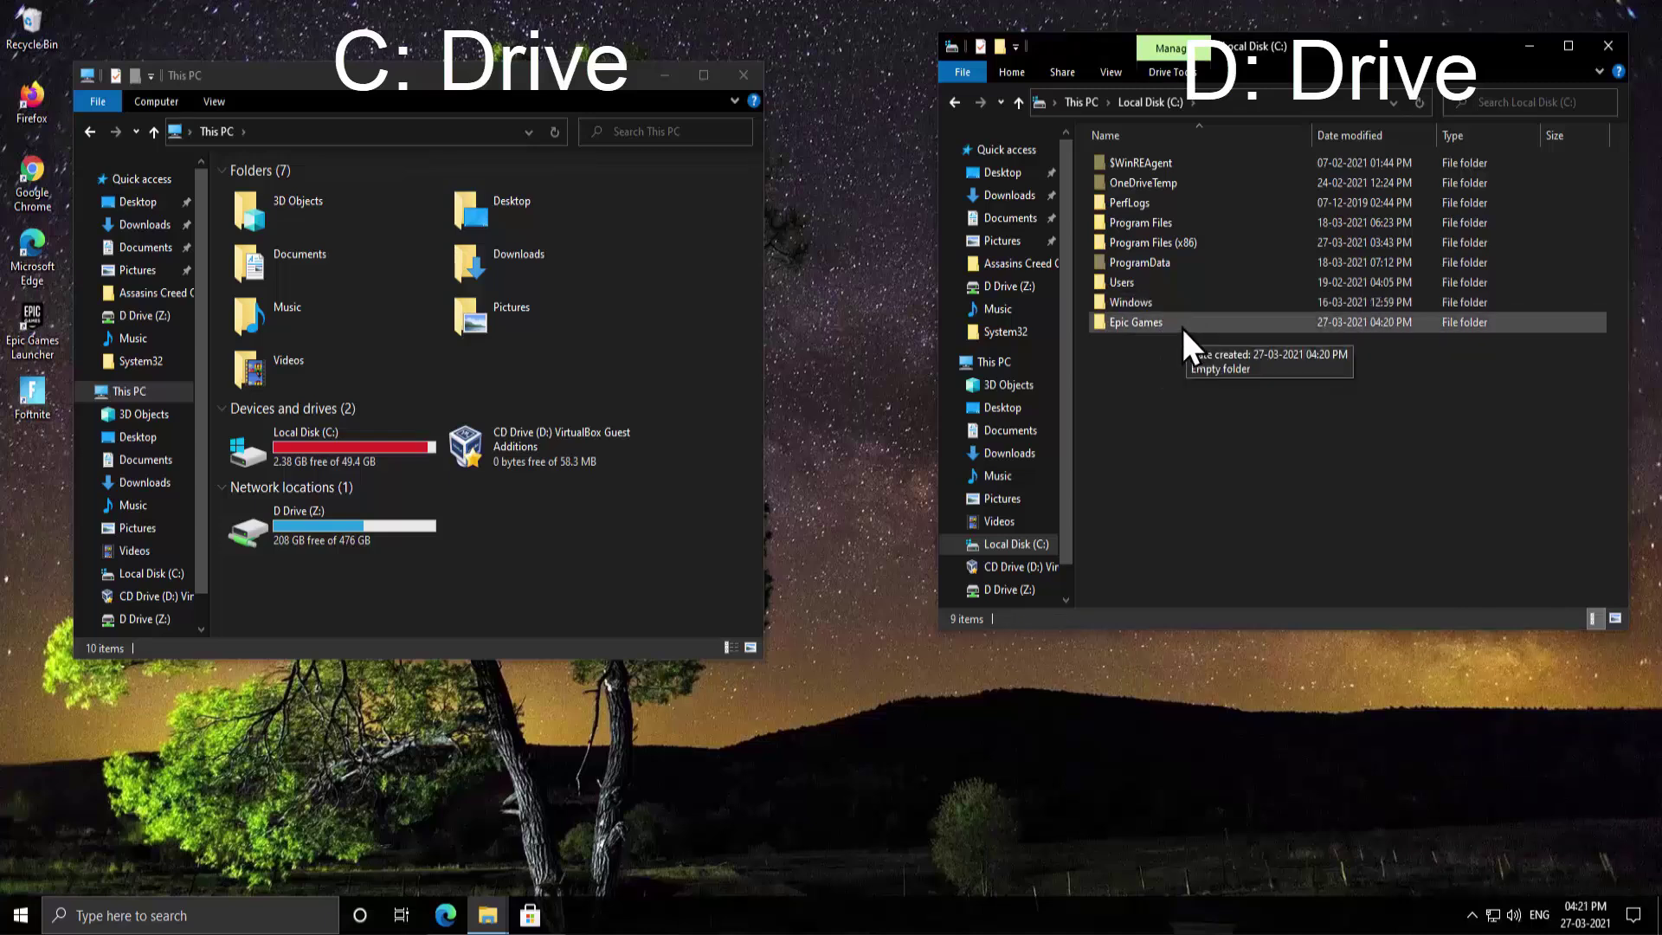
# Open C:\Epic Games in one window and cut Fortnite from C:\Program Files\Epic Games in the other.
pyautogui.doubleClick(1135, 322)
pyautogui.moveTo(629, 103); pyautogui.dragTo(673, 74)
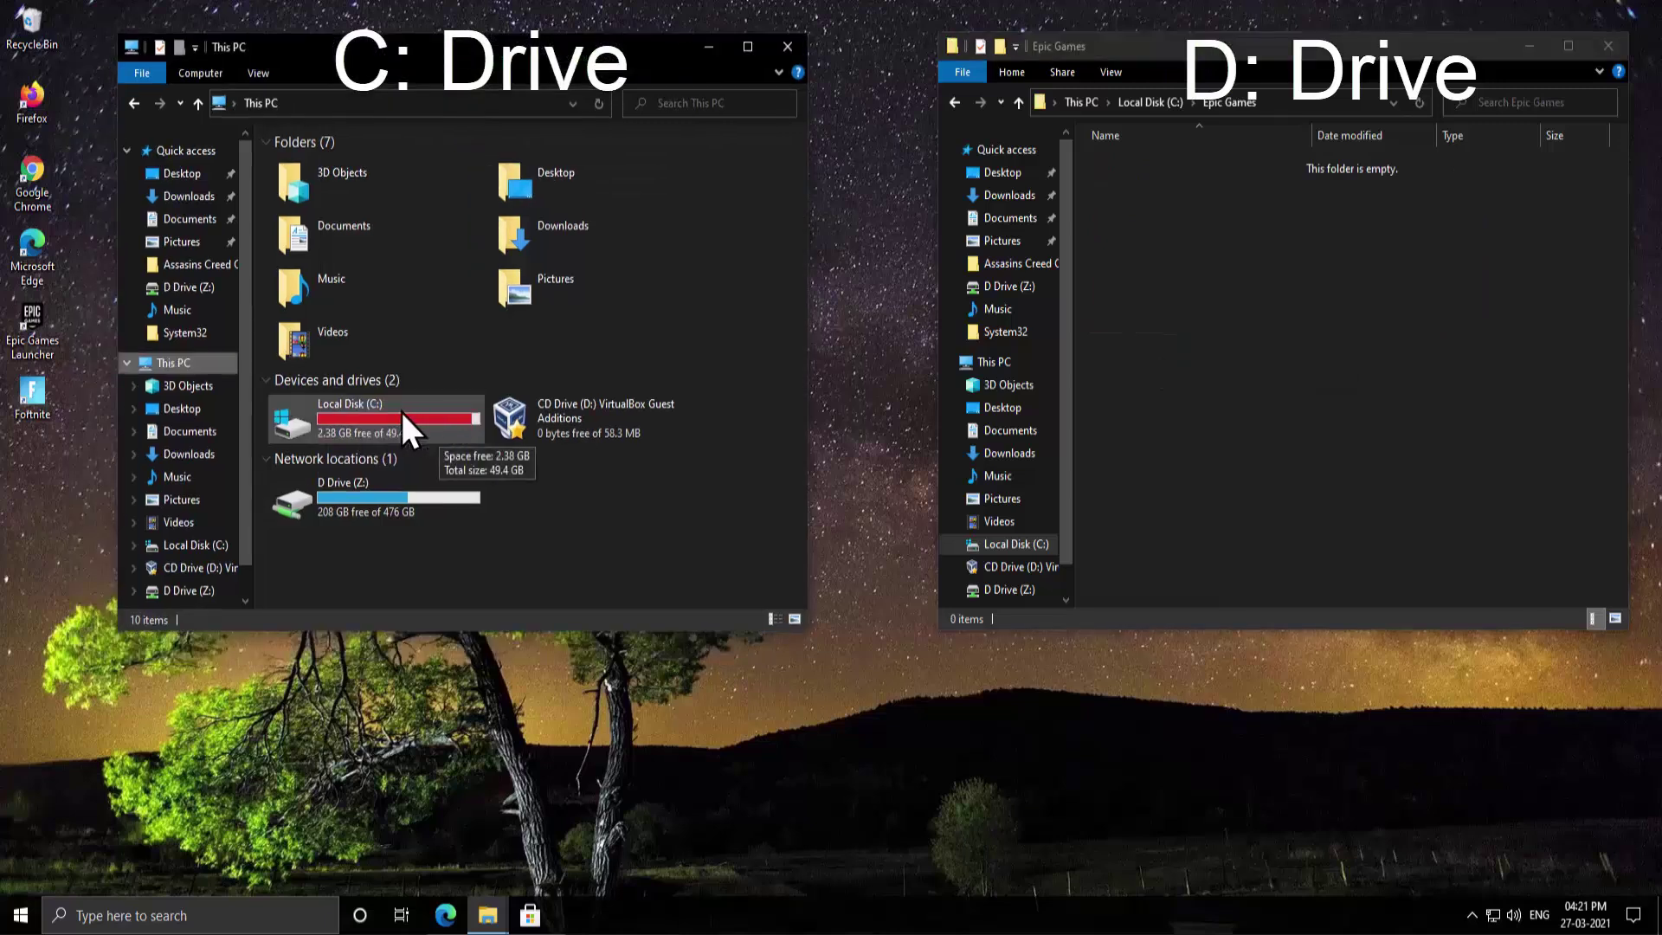
pyautogui.doubleClick(333, 420)
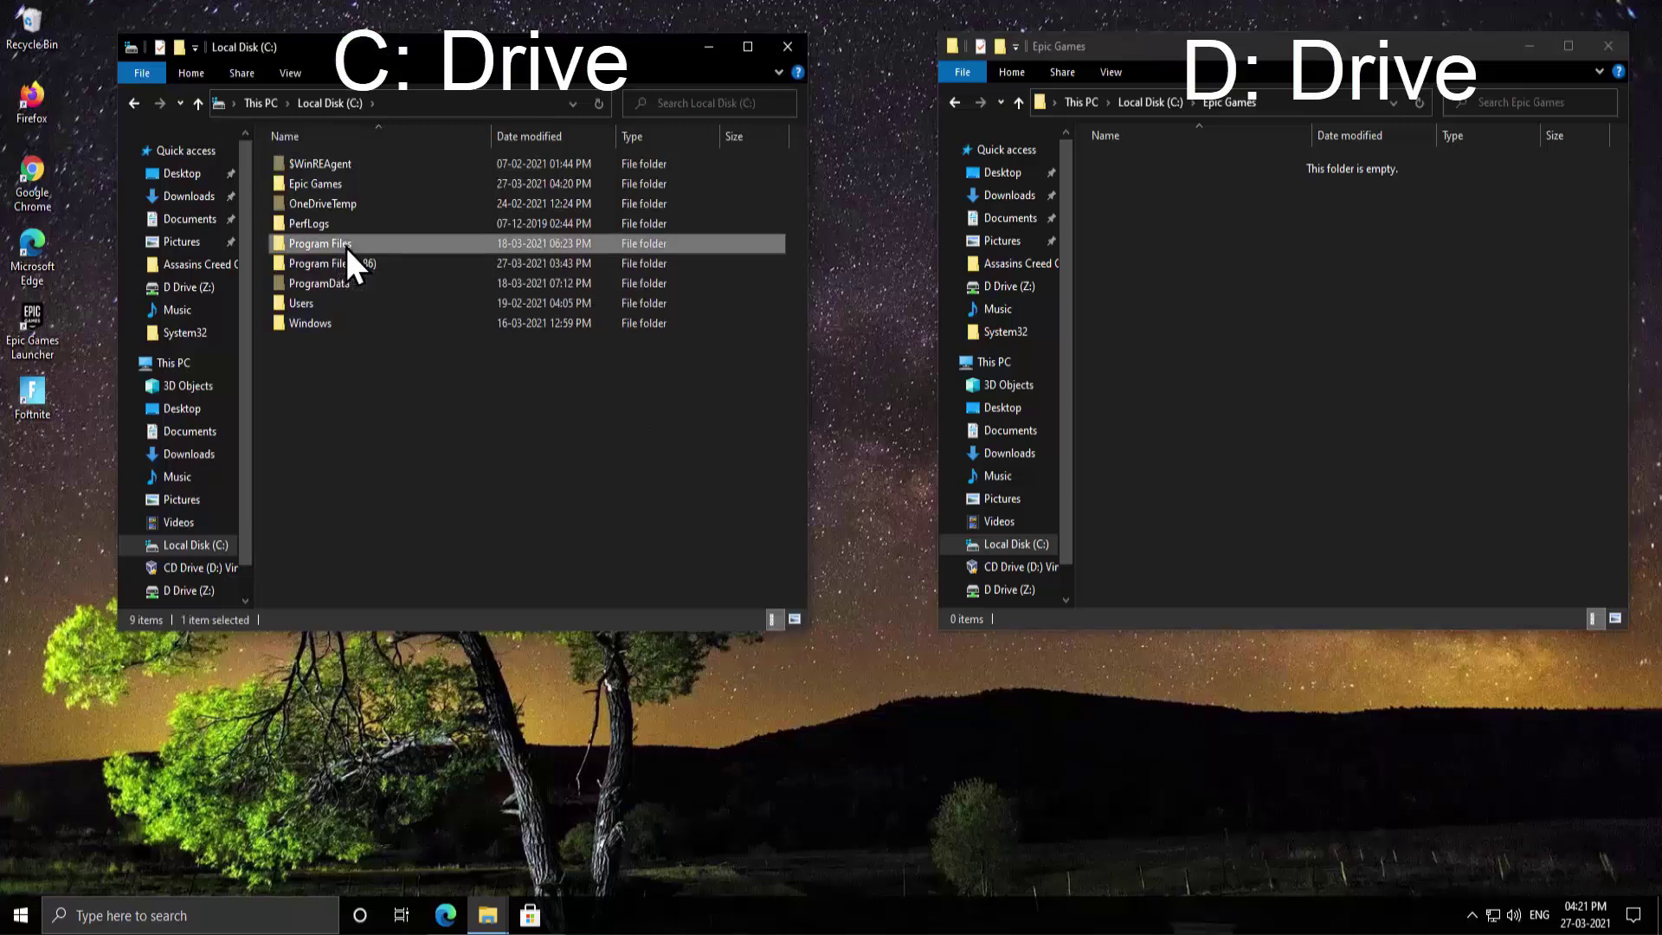
pyautogui.doubleClick(346, 249)
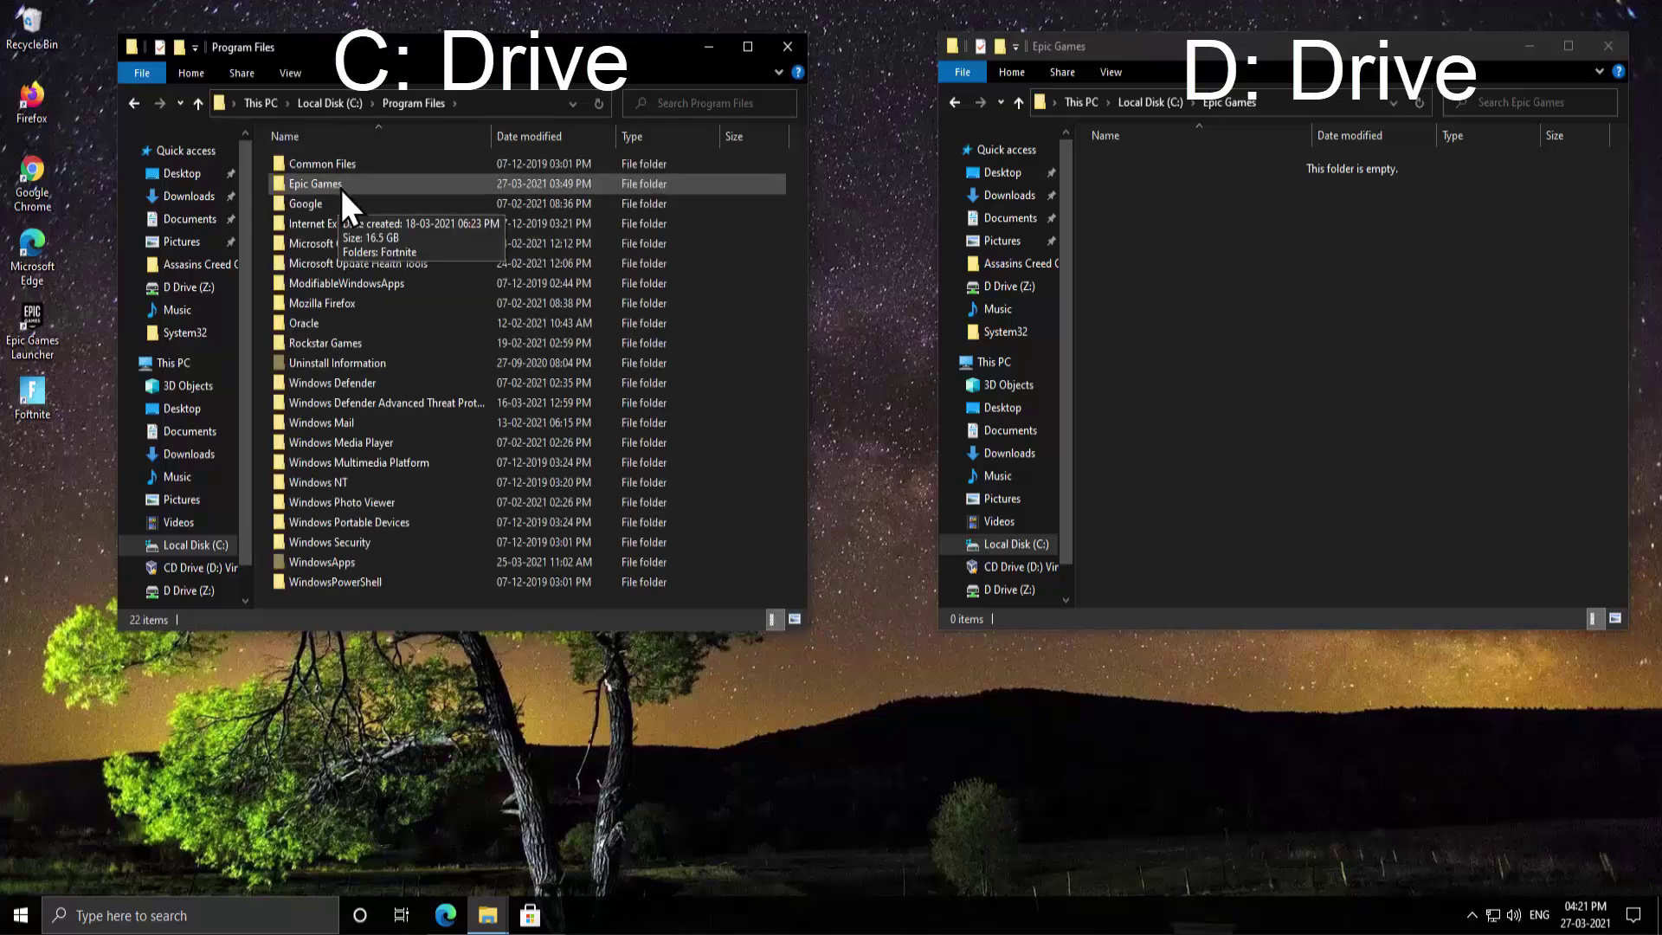
pyautogui.doubleClick(342, 185)
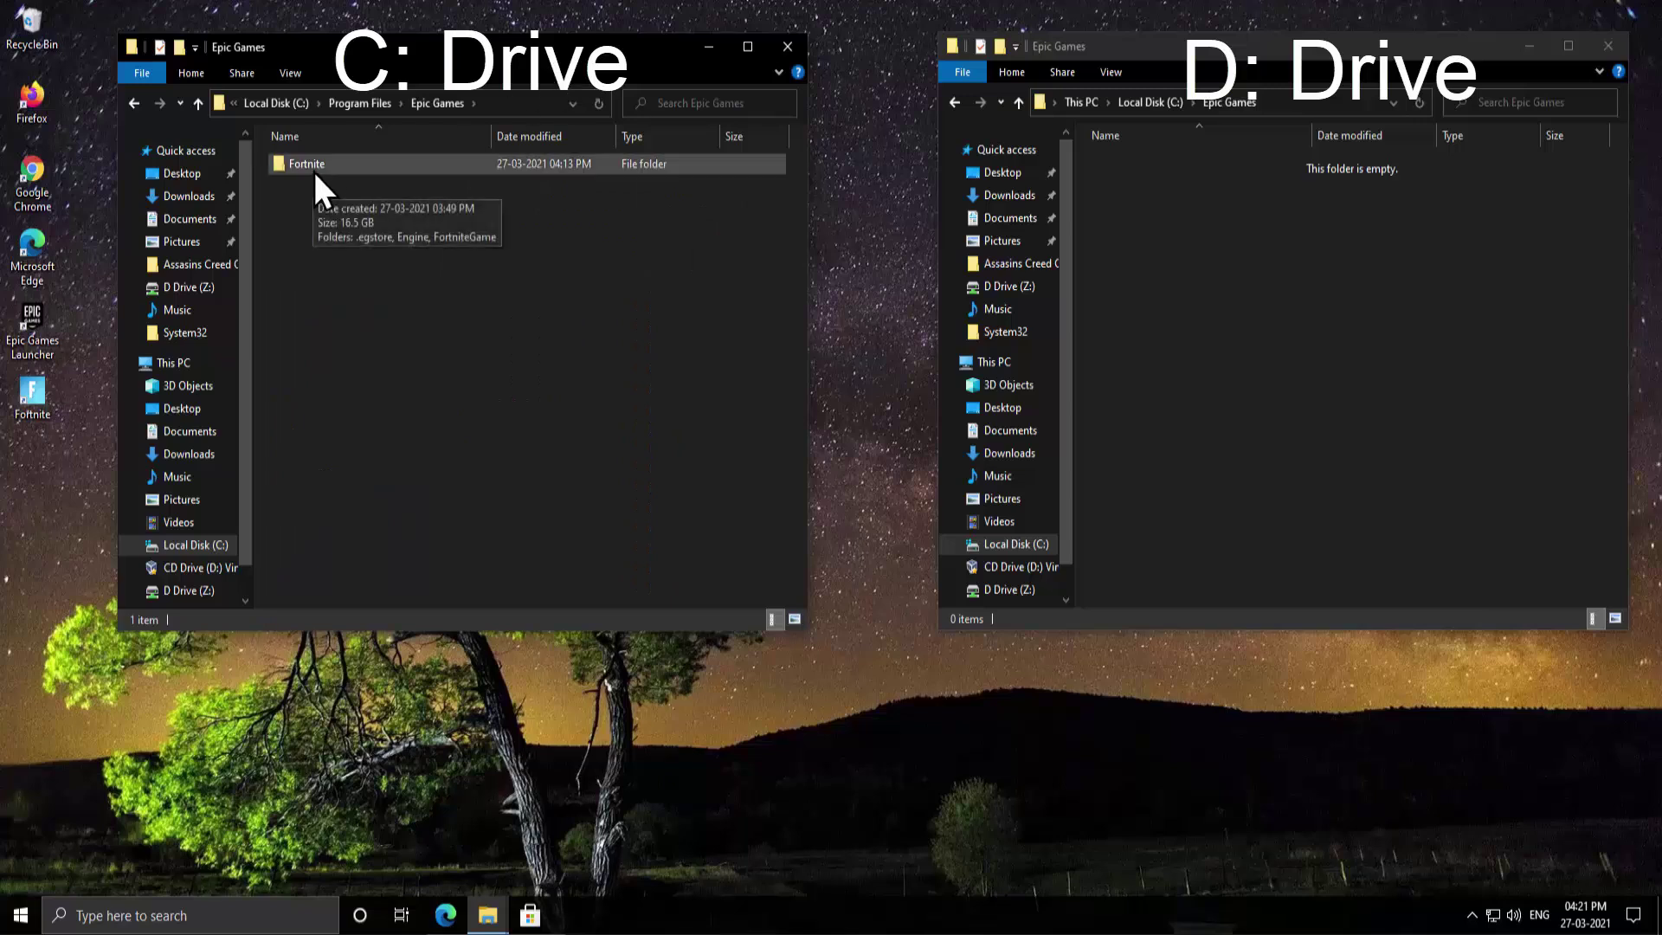
pyautogui.rightClick(519, 161)
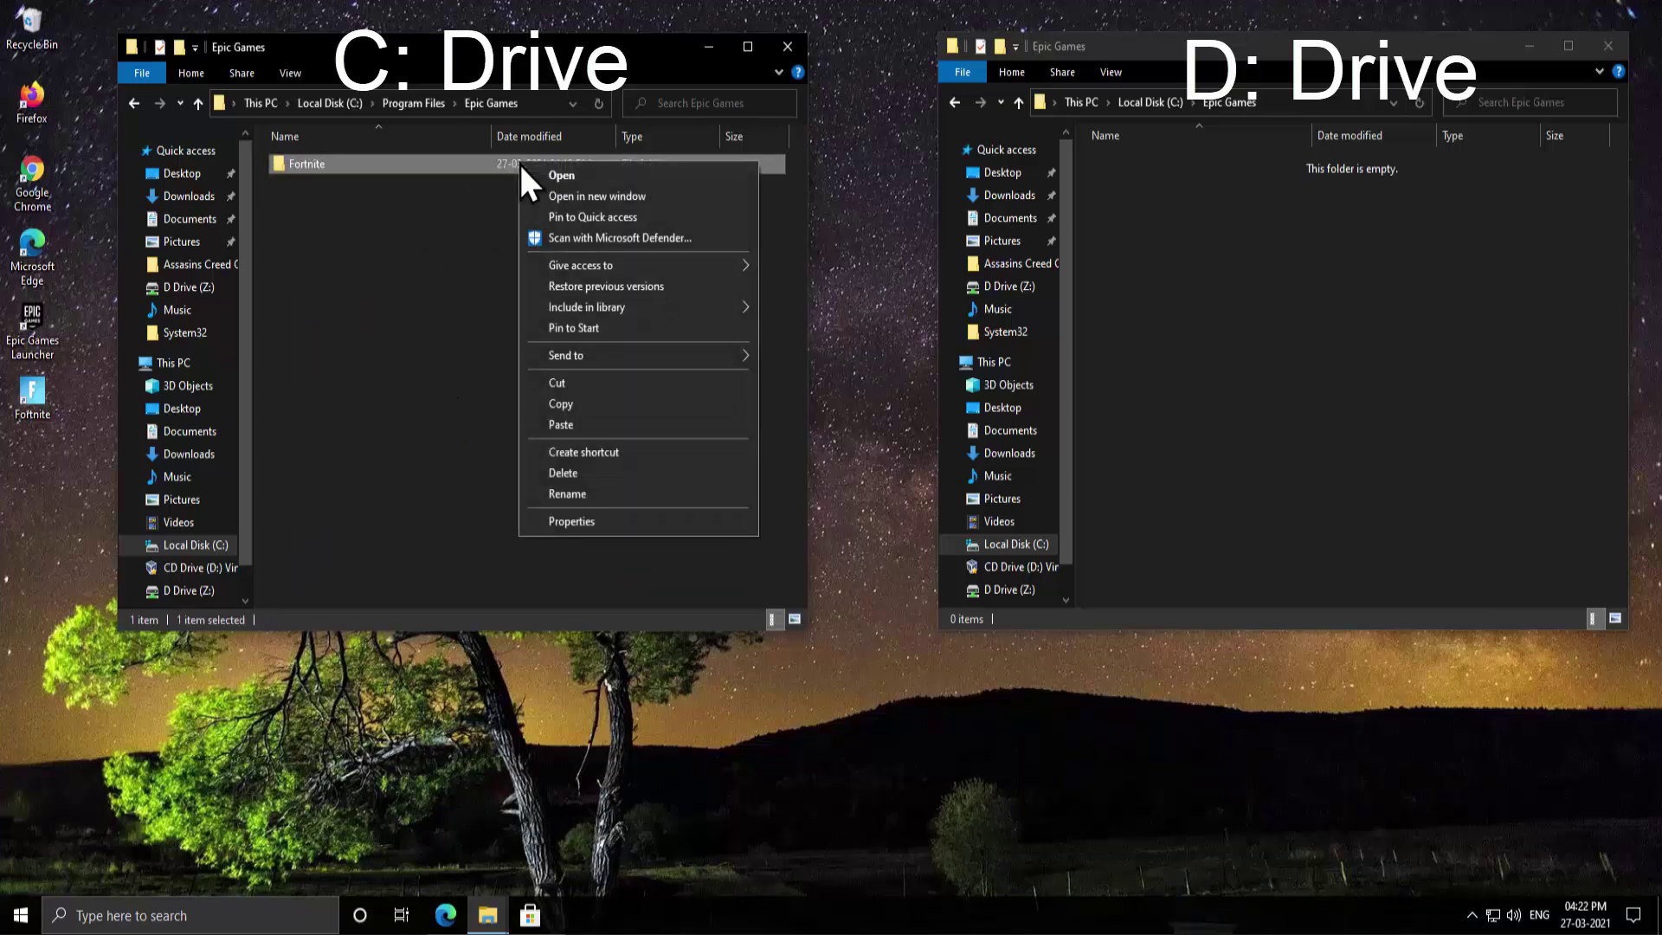
pyautogui.click(562, 384)
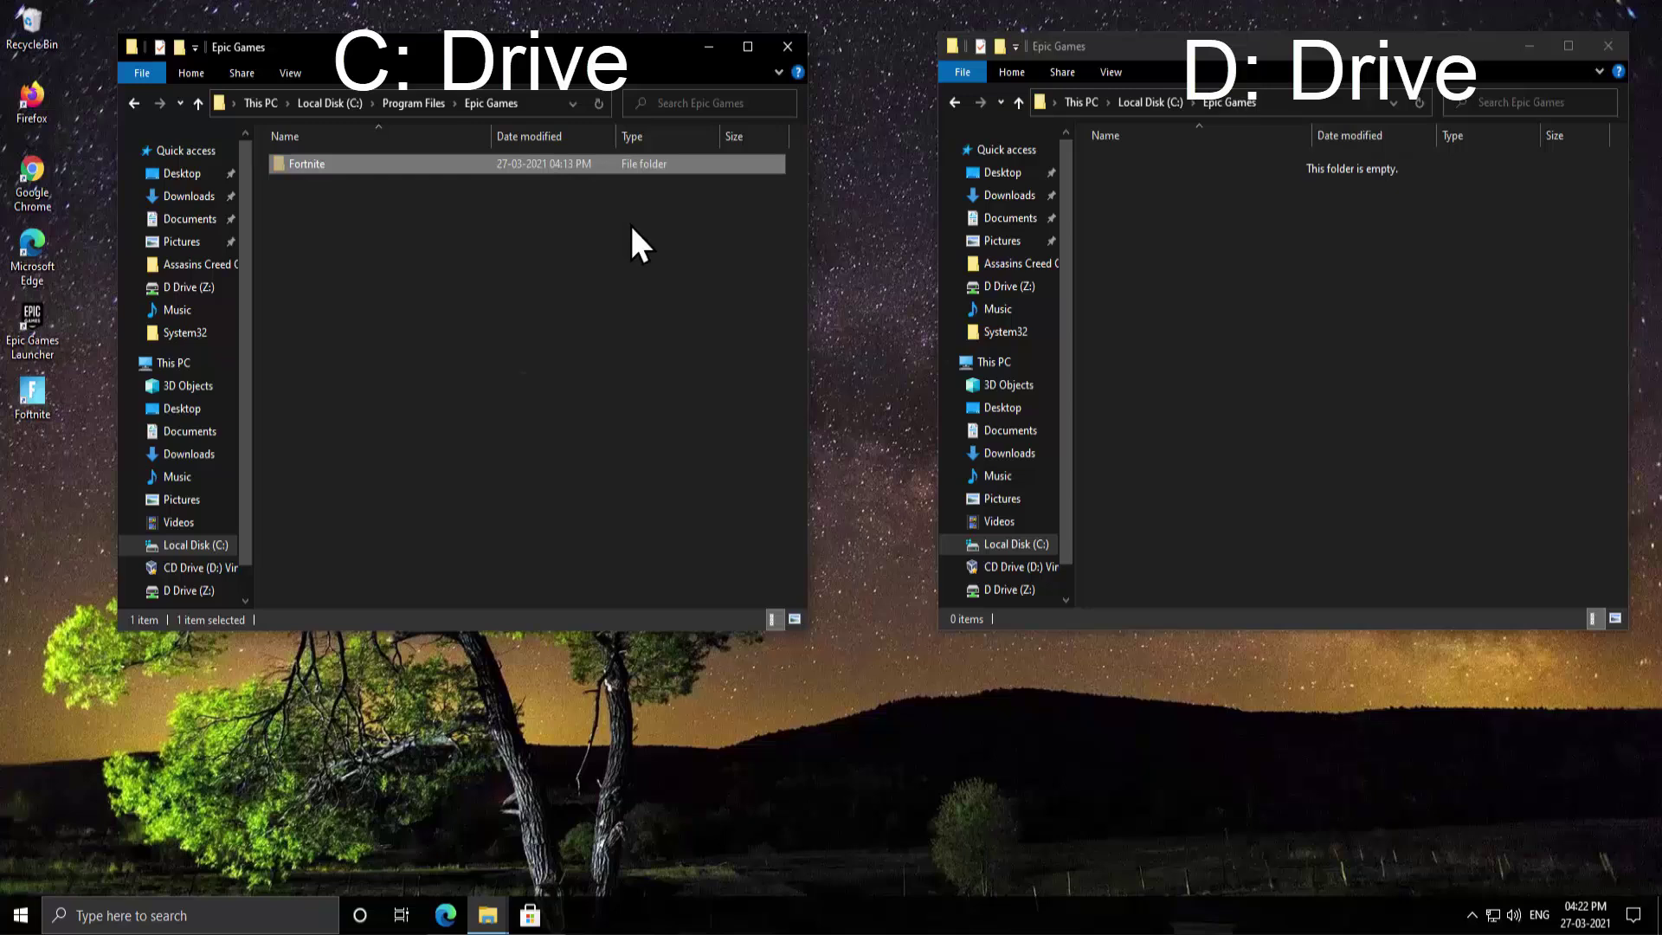
pyautogui.click(1206, 228)
# Paste the Fortnite folder into C:\Epic Games and rename it 'Fortnite old'.
pyautogui.rightClick(1207, 227)
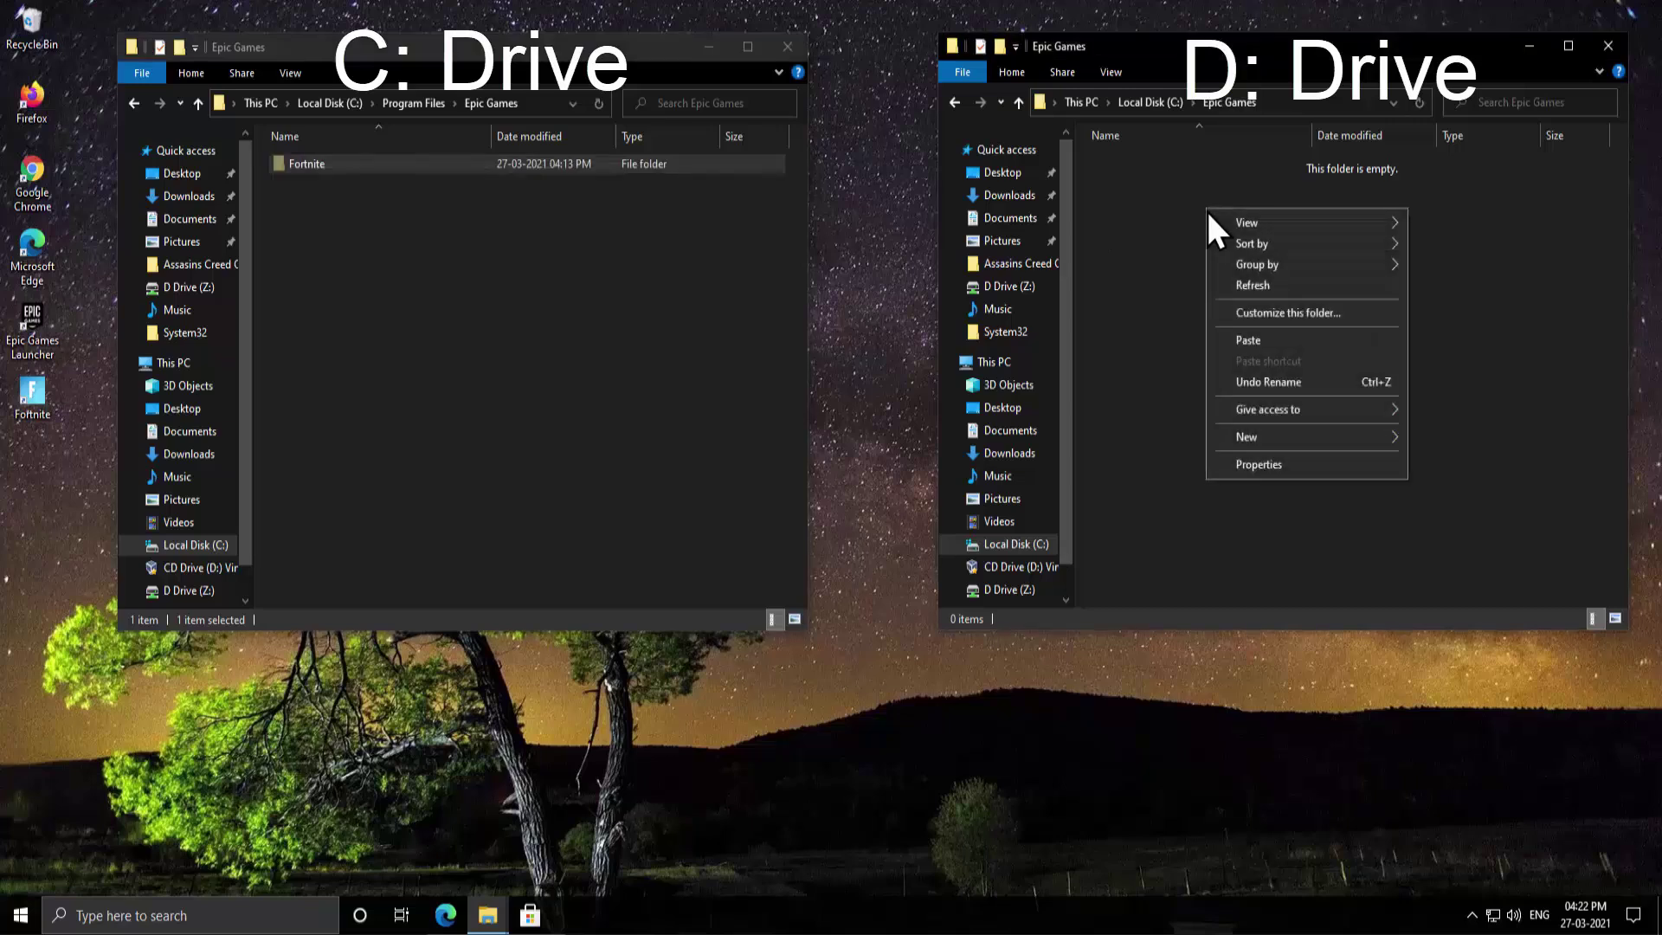
pyautogui.click(1252, 337)
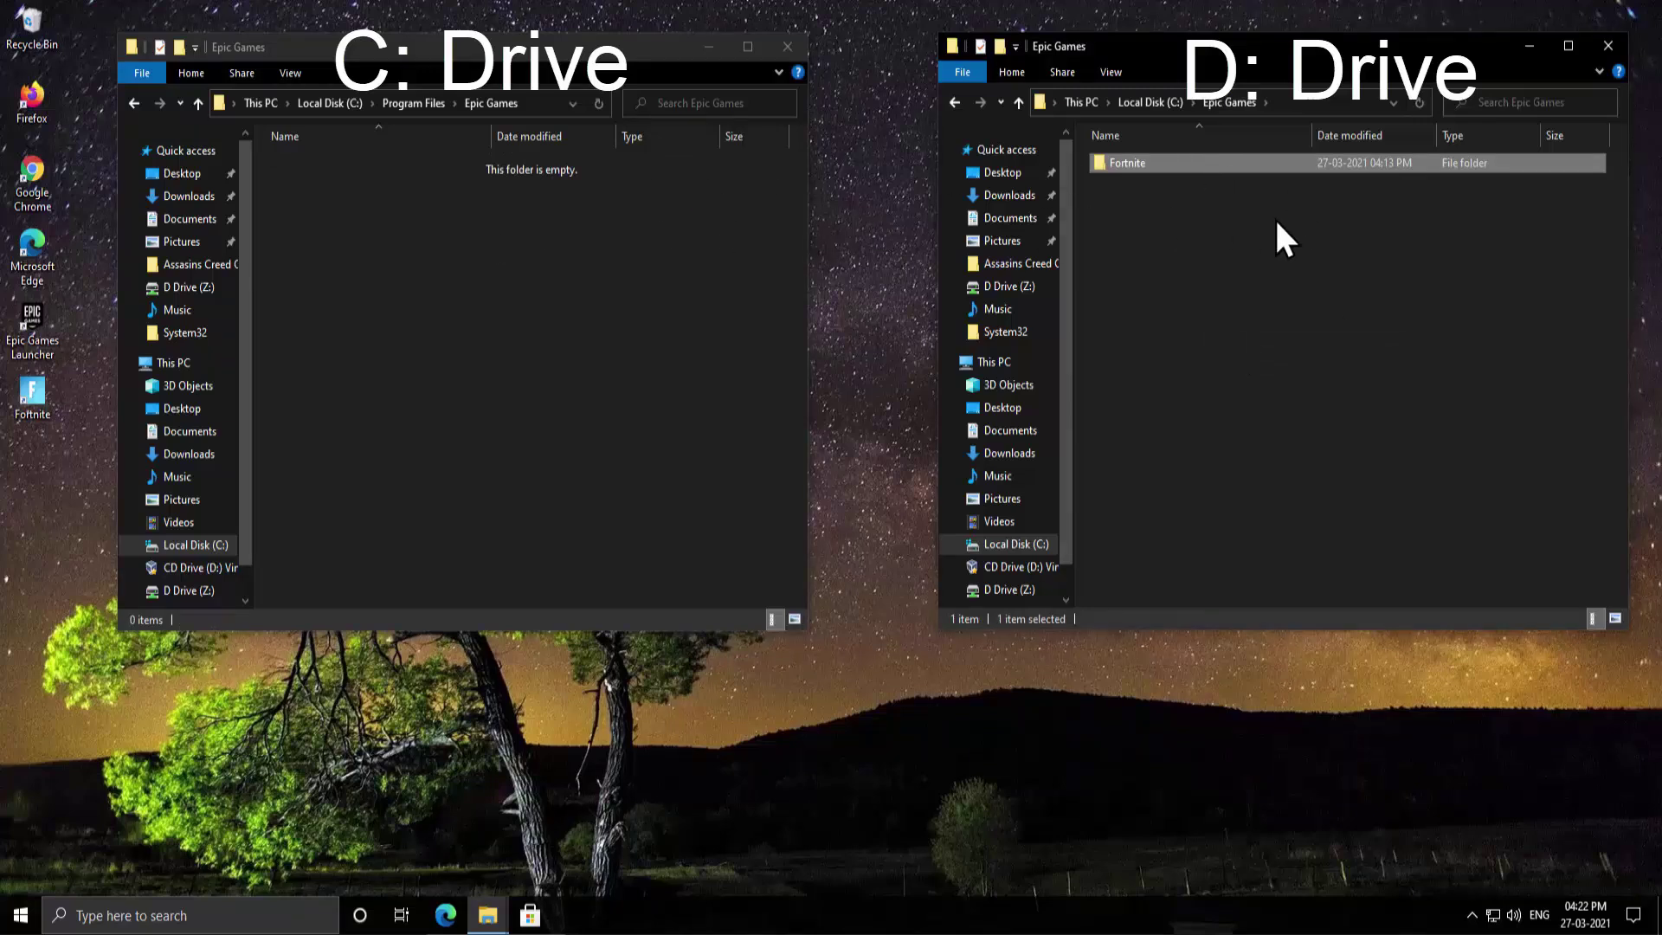
pyautogui.rightClick(1148, 165)
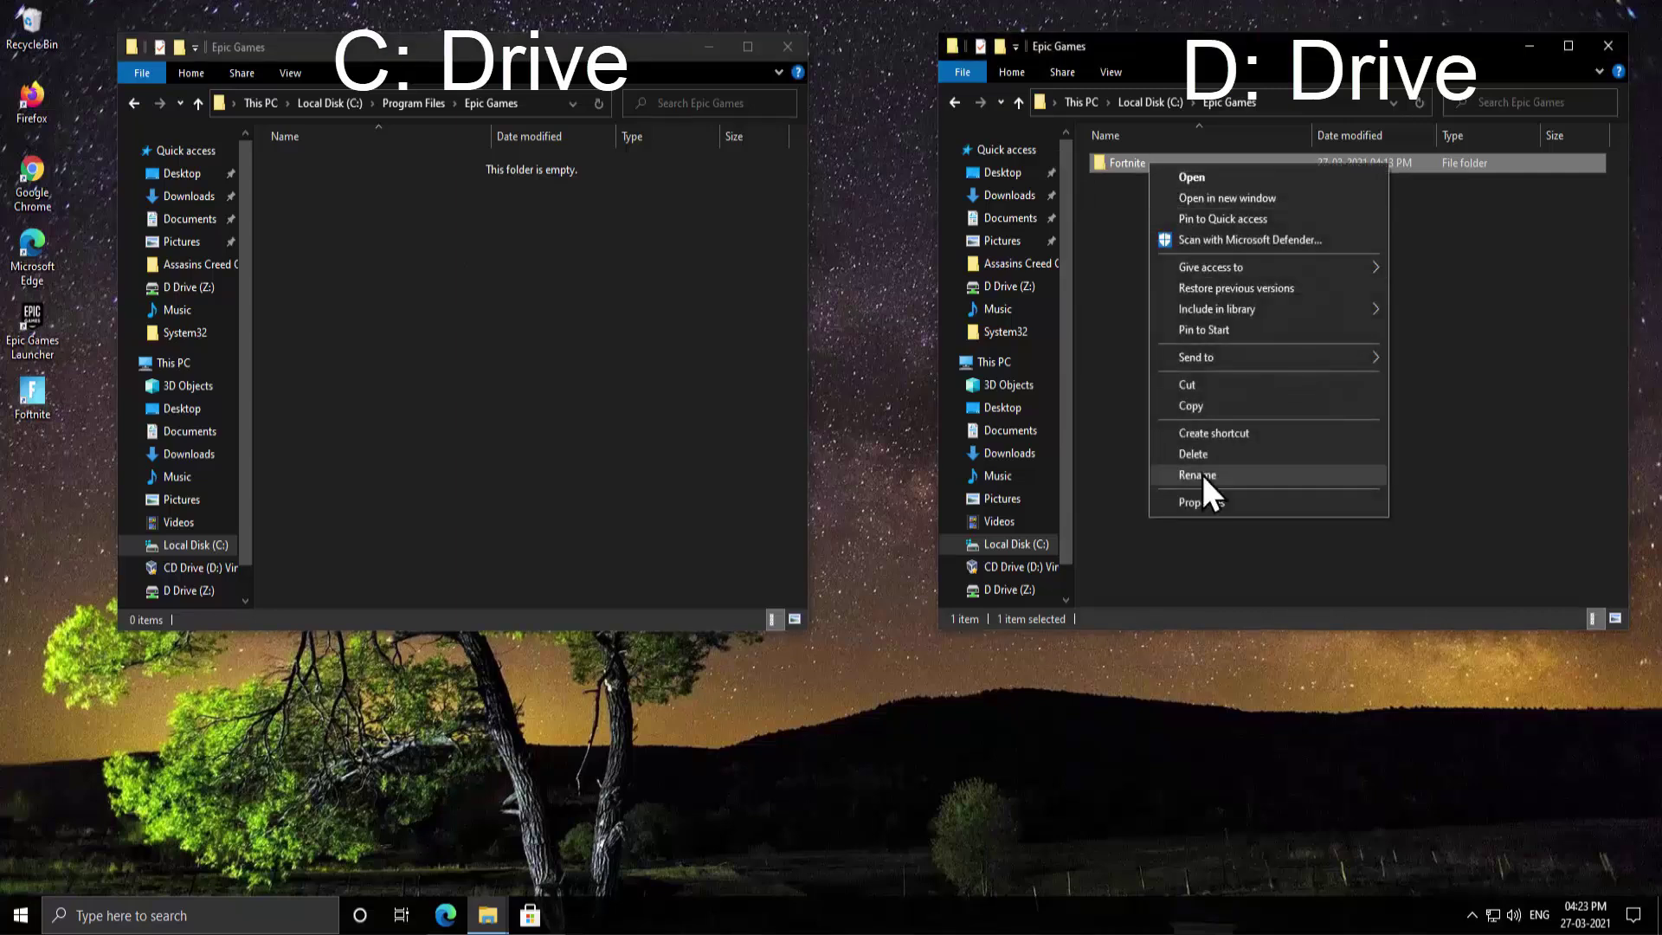
pyautogui.click(1299, 475)
pyautogui.click(1159, 167)
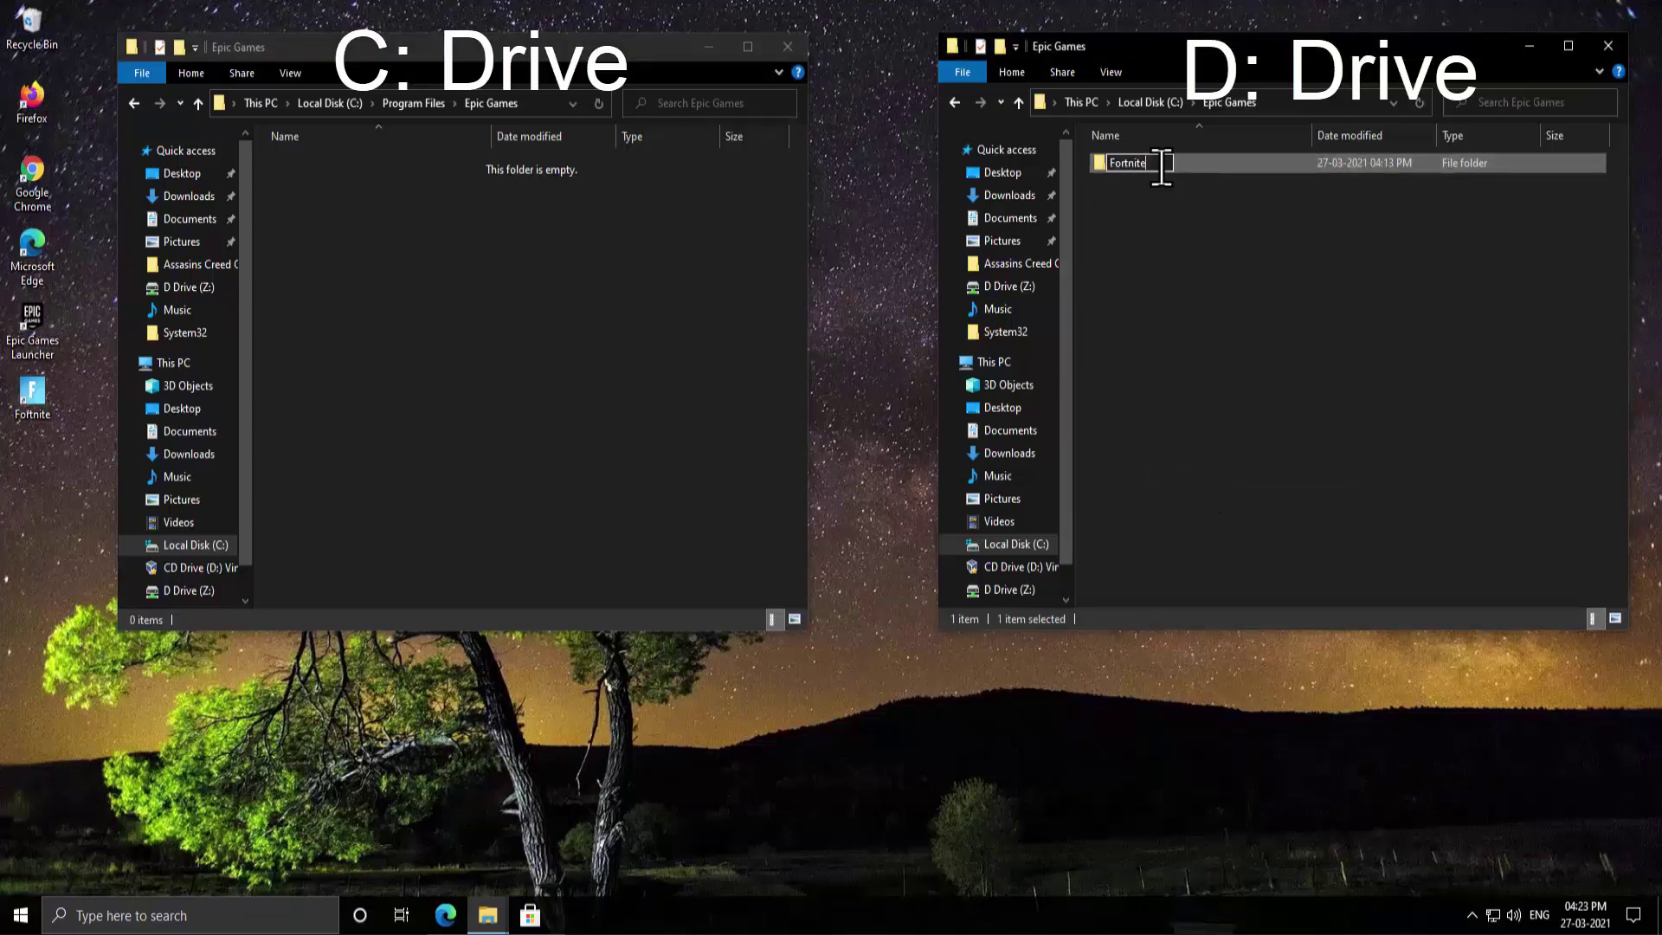
pyautogui.write('o')
pyautogui.write('ld')
pyautogui.click(1174, 266)
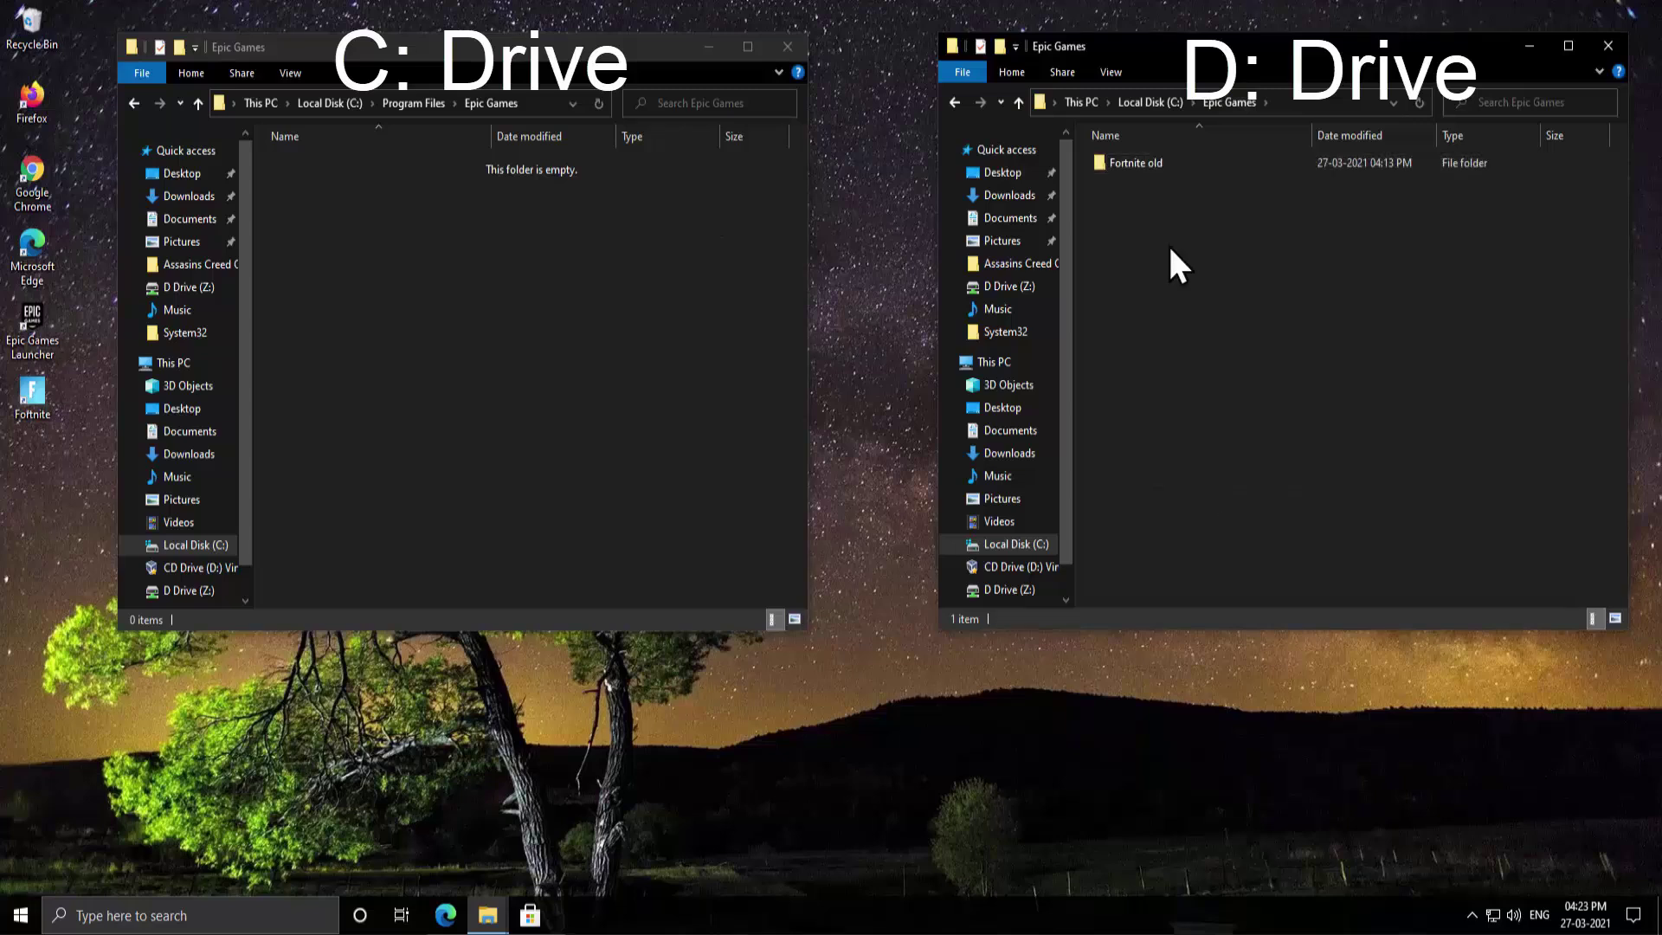
pyautogui.click(1132, 163)
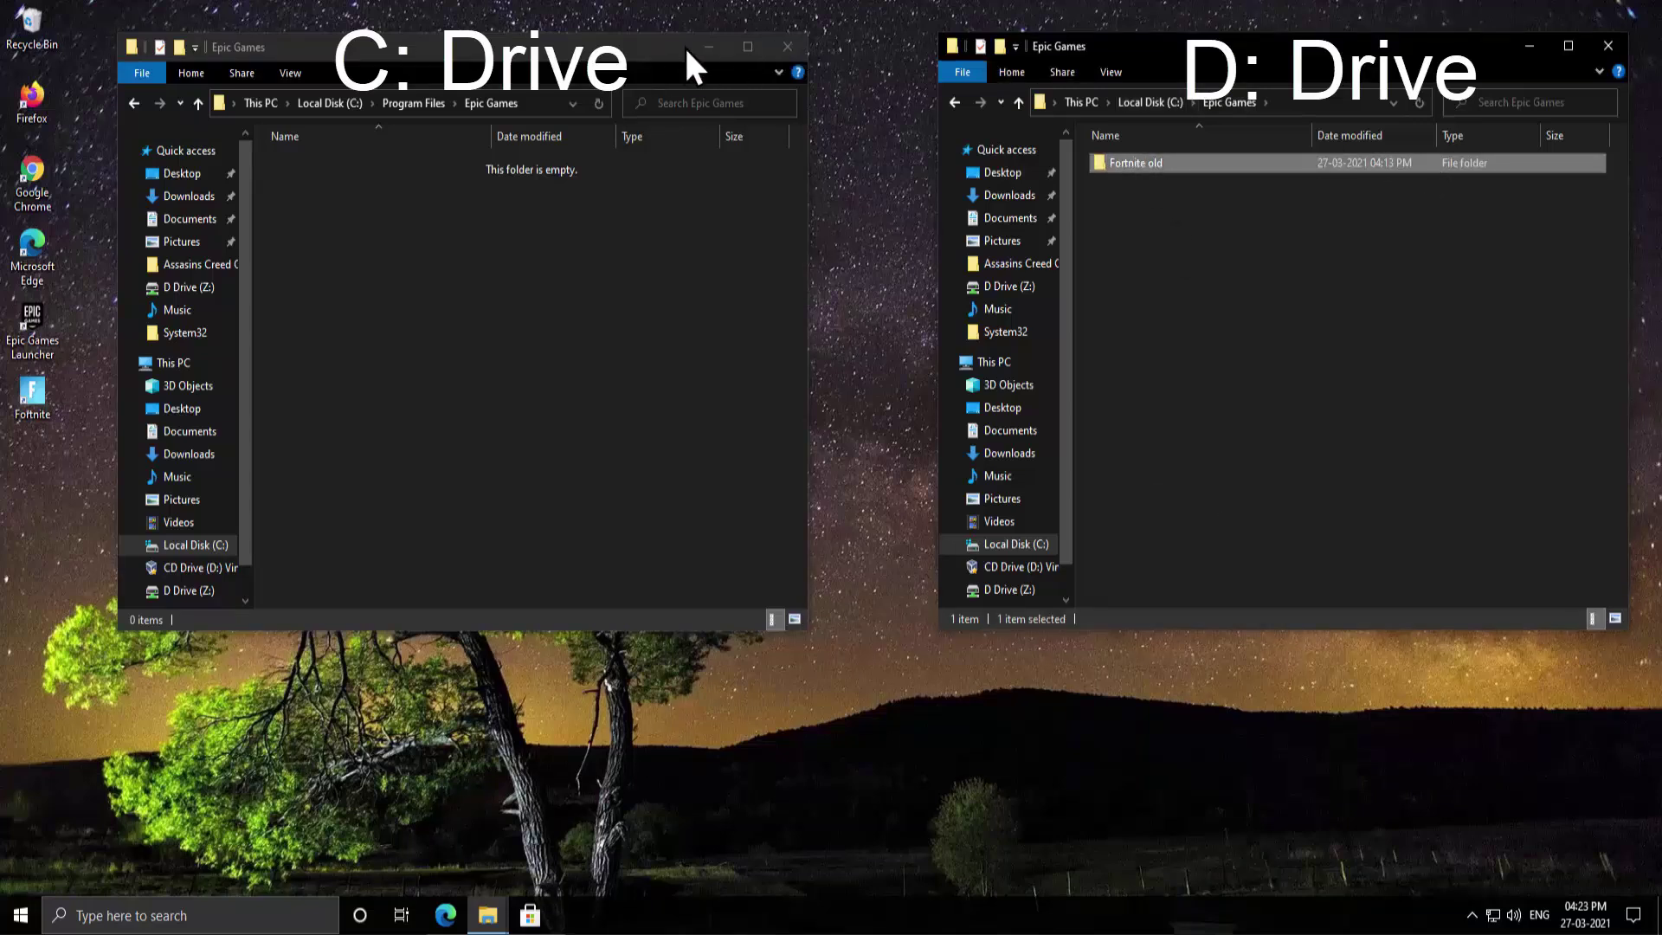
# Close the emptied Program Files\Epic Games window and reposition the remaining C:\Epic Games window.
pyautogui.click(796, 46)
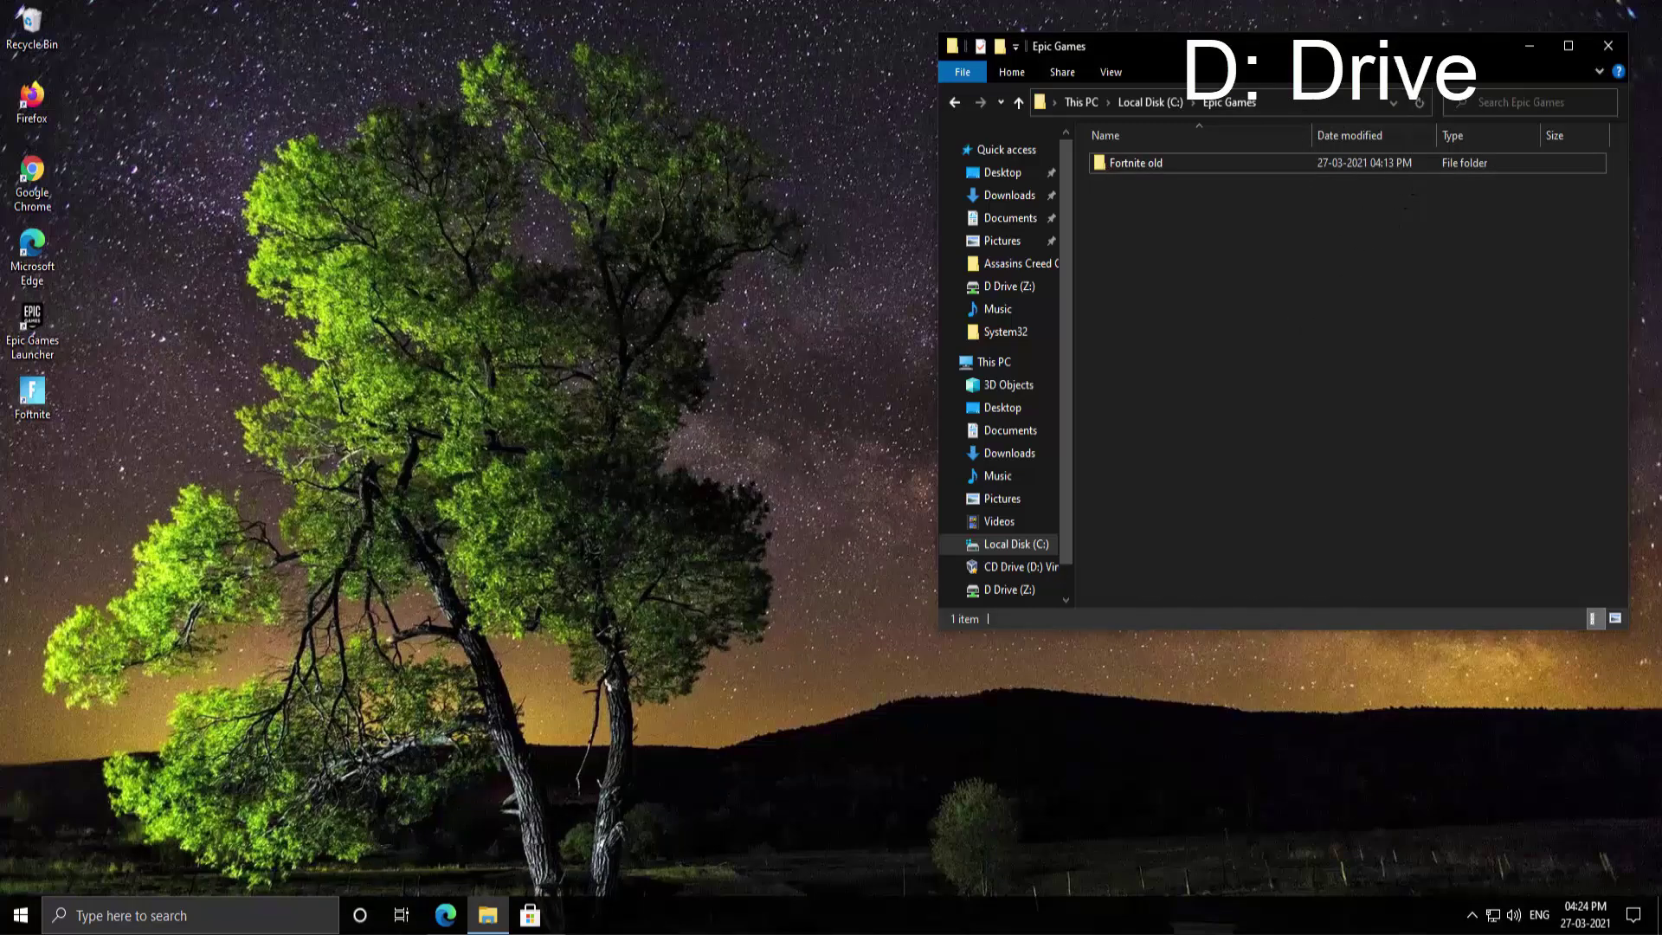
pyautogui.moveTo(1395, 49); pyautogui.dragTo(1425, 45)
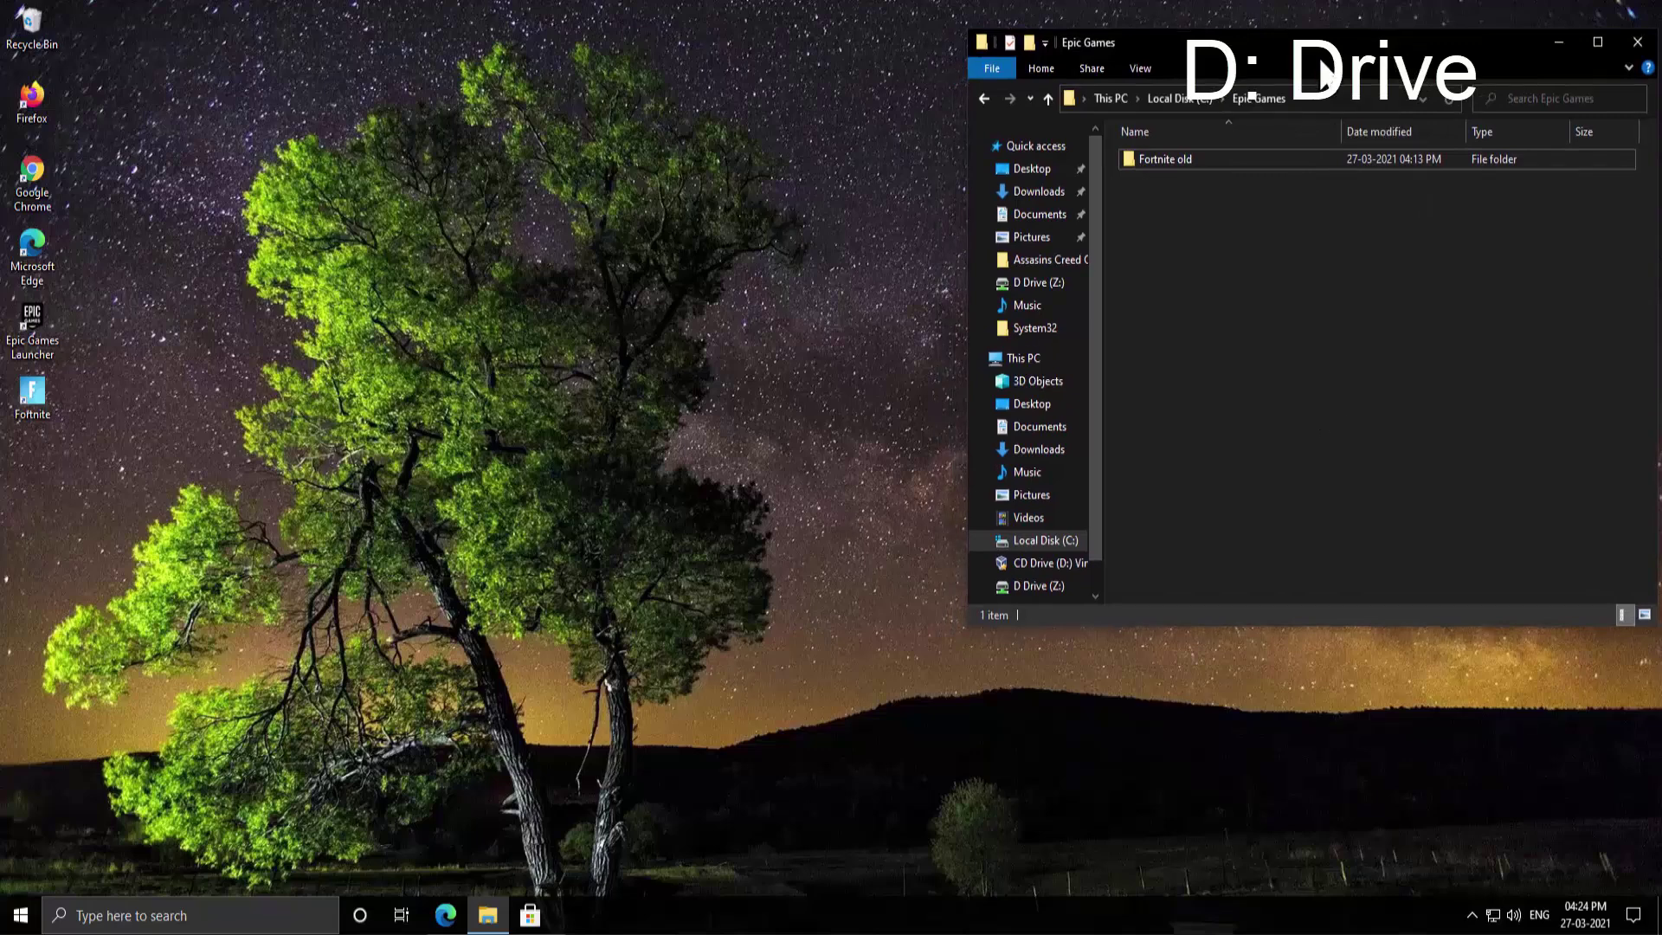
pyautogui.moveTo(1328, 72); pyautogui.dragTo(1303, 75)
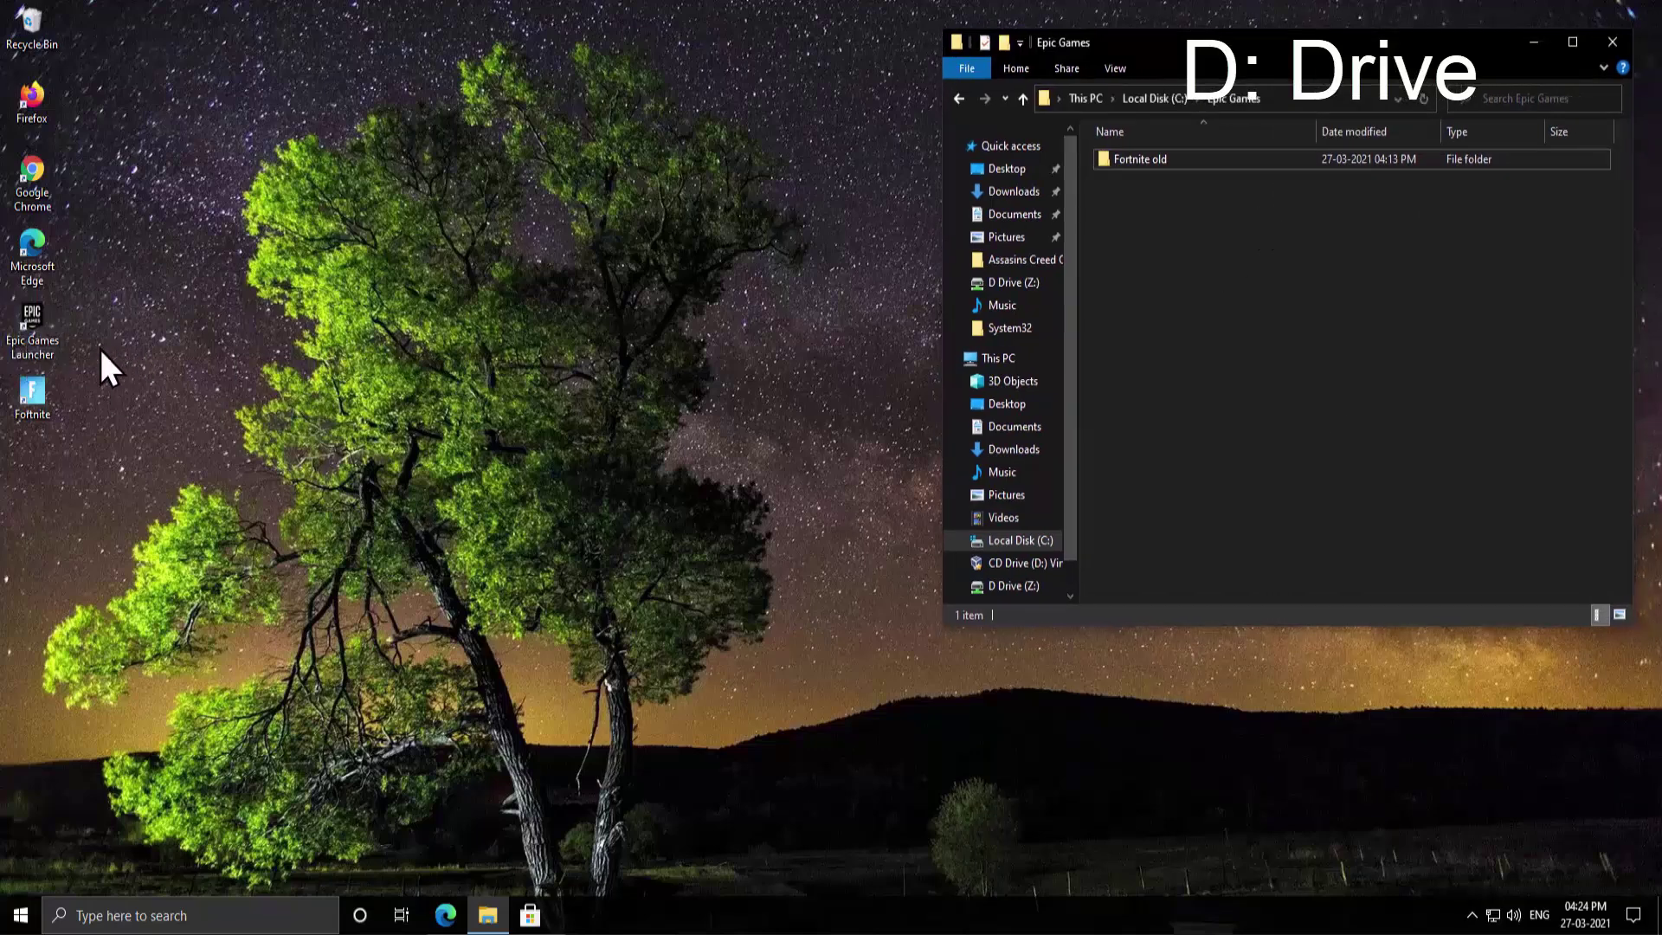
# Launch the Epic Games Launcher and uninstall Fortnite from the Library, approving the UAC prompt.
pyautogui.doubleClick(47, 349)
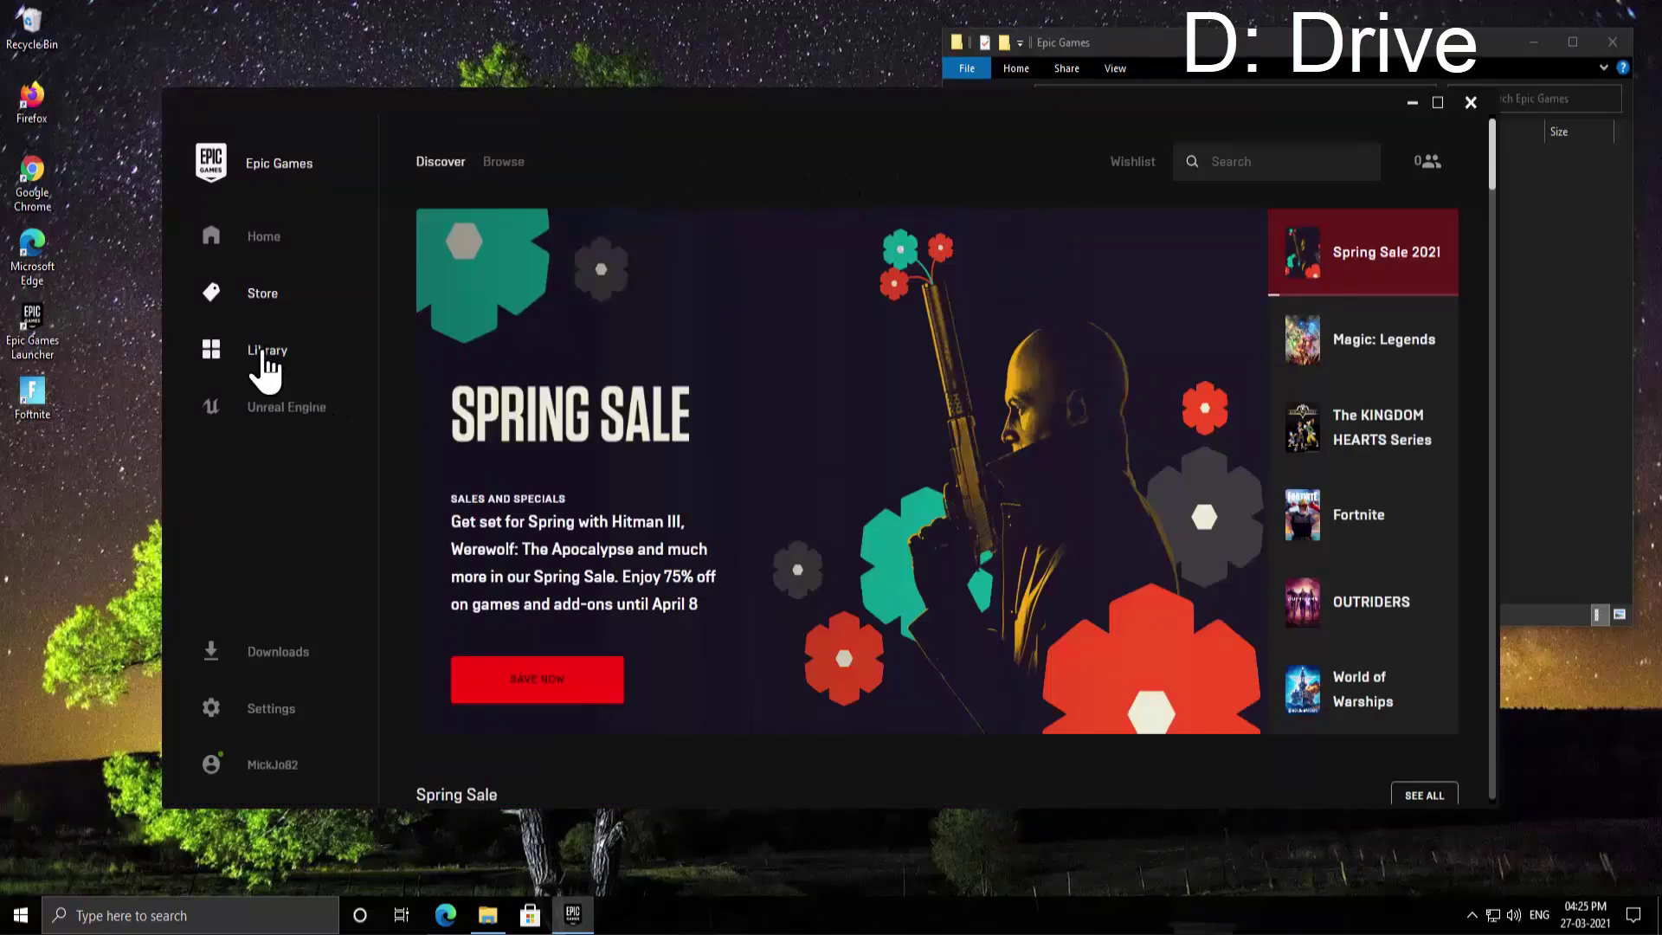
pyautogui.click(268, 353)
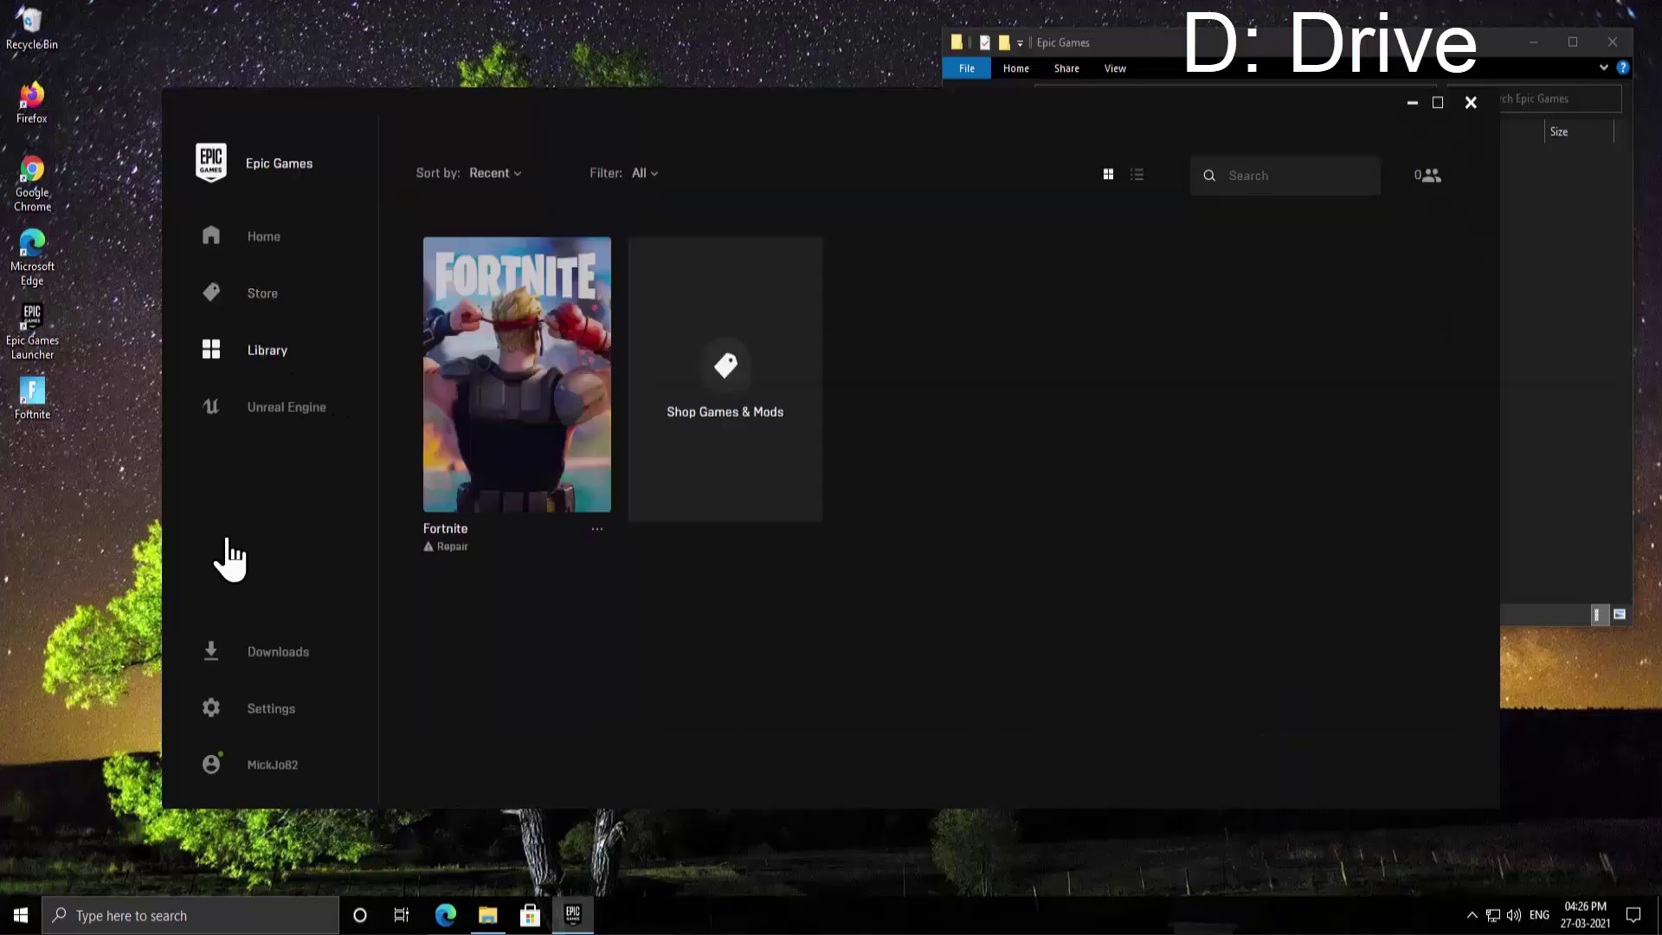
pyautogui.click(597, 530)
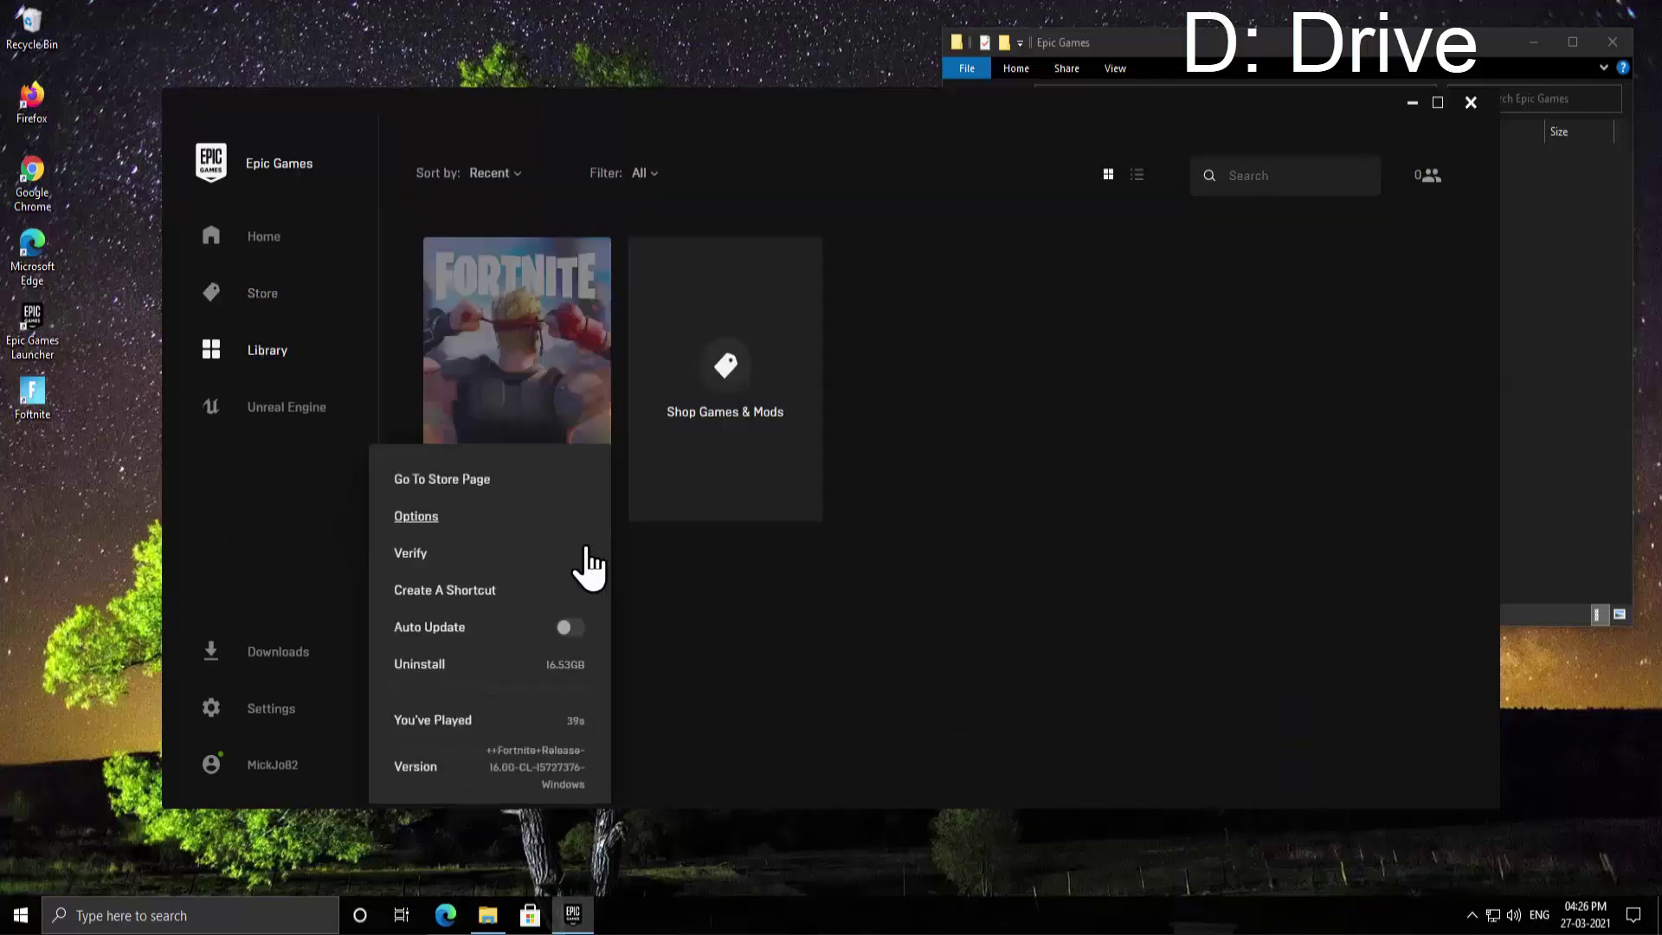
pyautogui.click(420, 665)
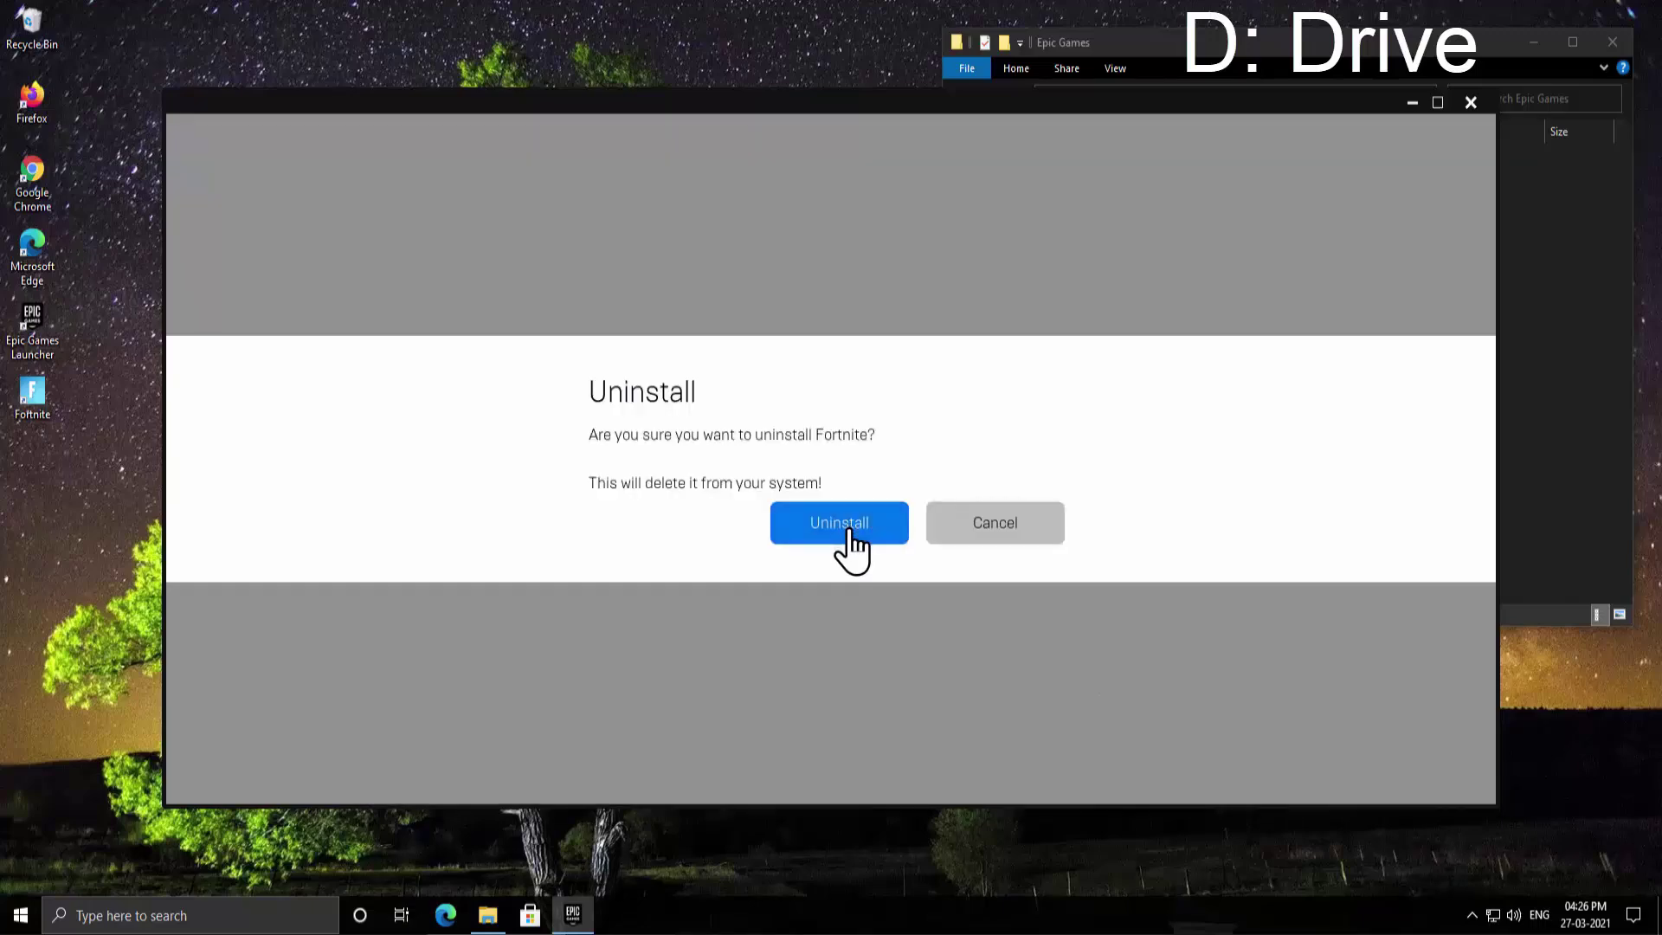
pyautogui.click(839, 522)
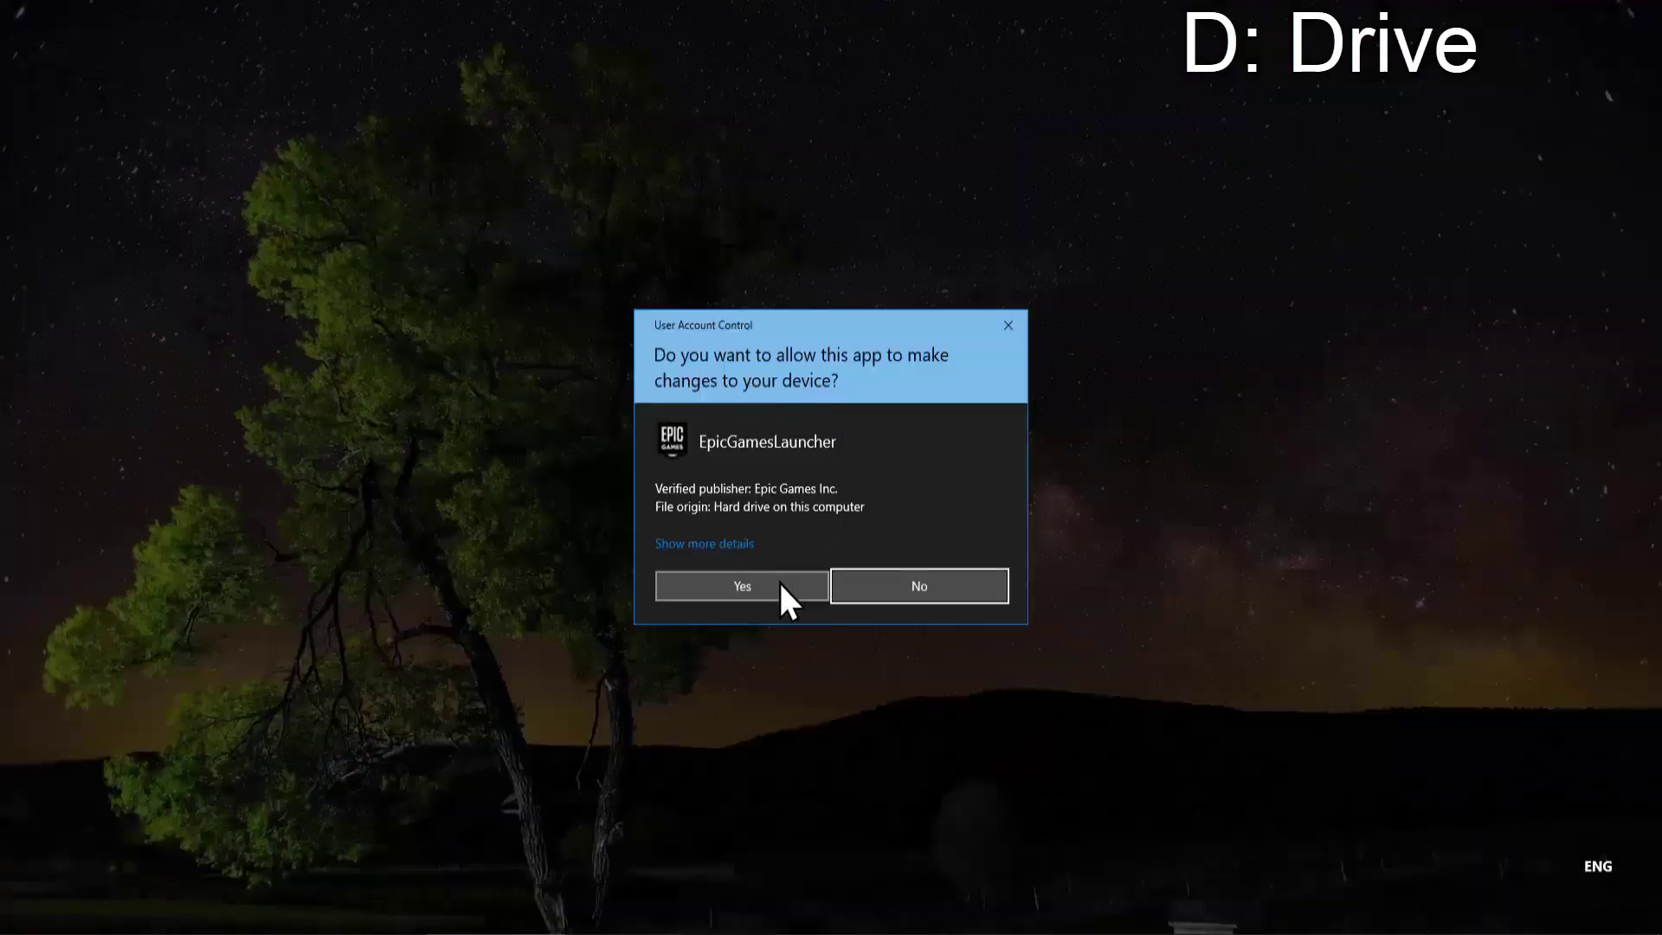
pyautogui.click(778, 579)
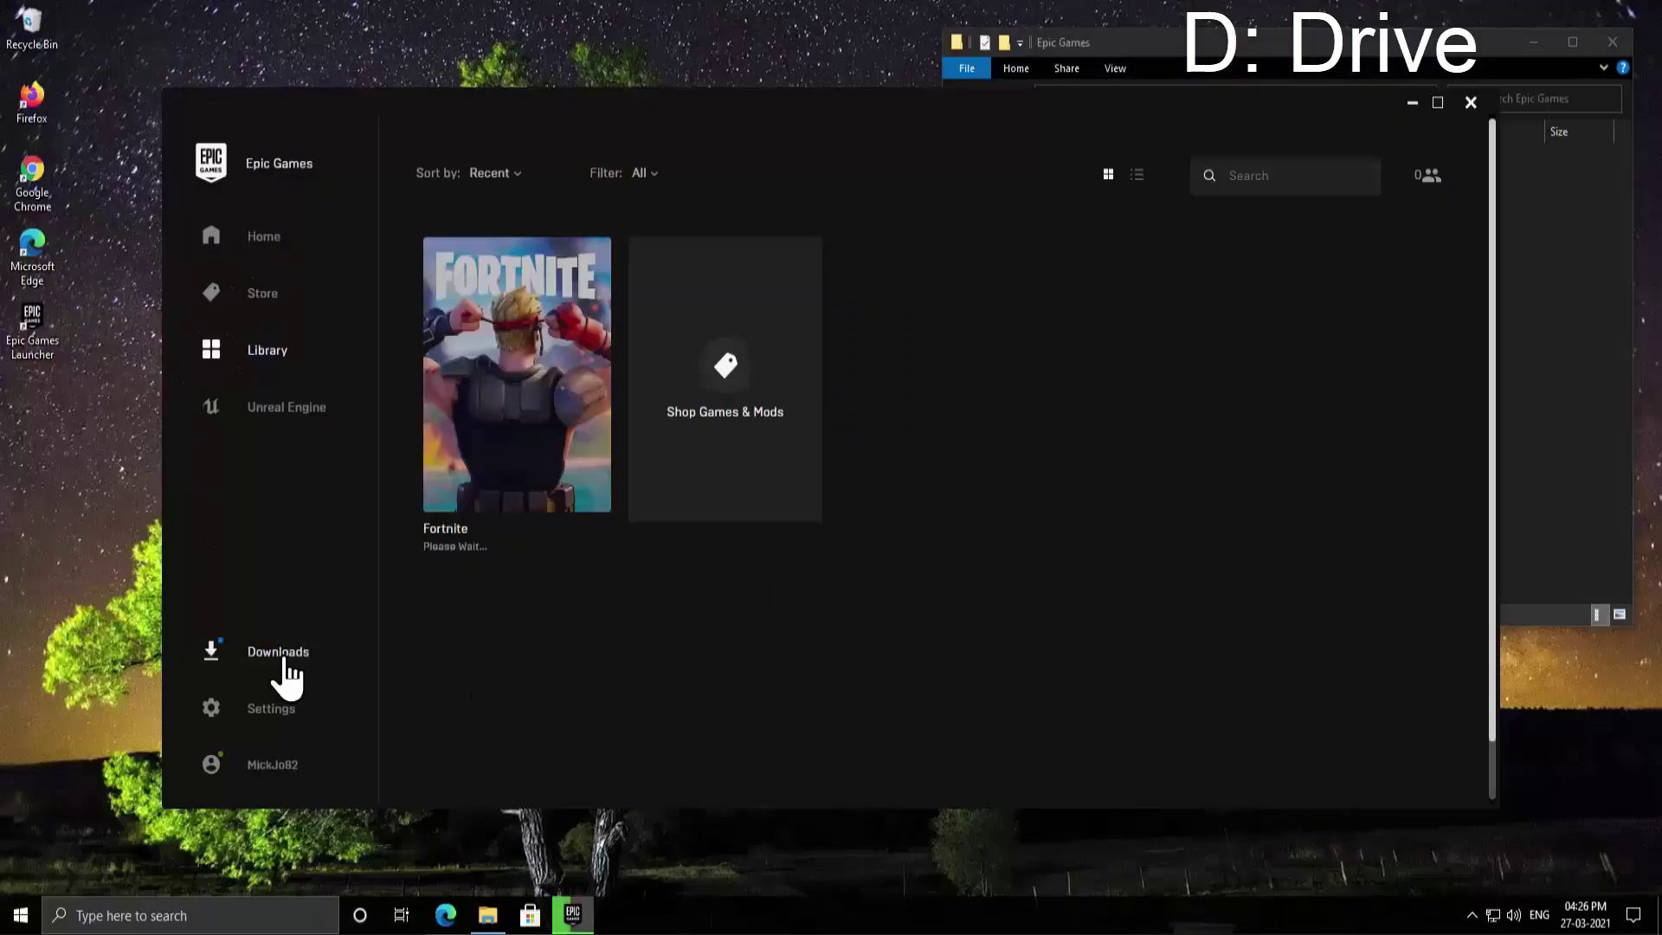
pyautogui.click(278, 651)
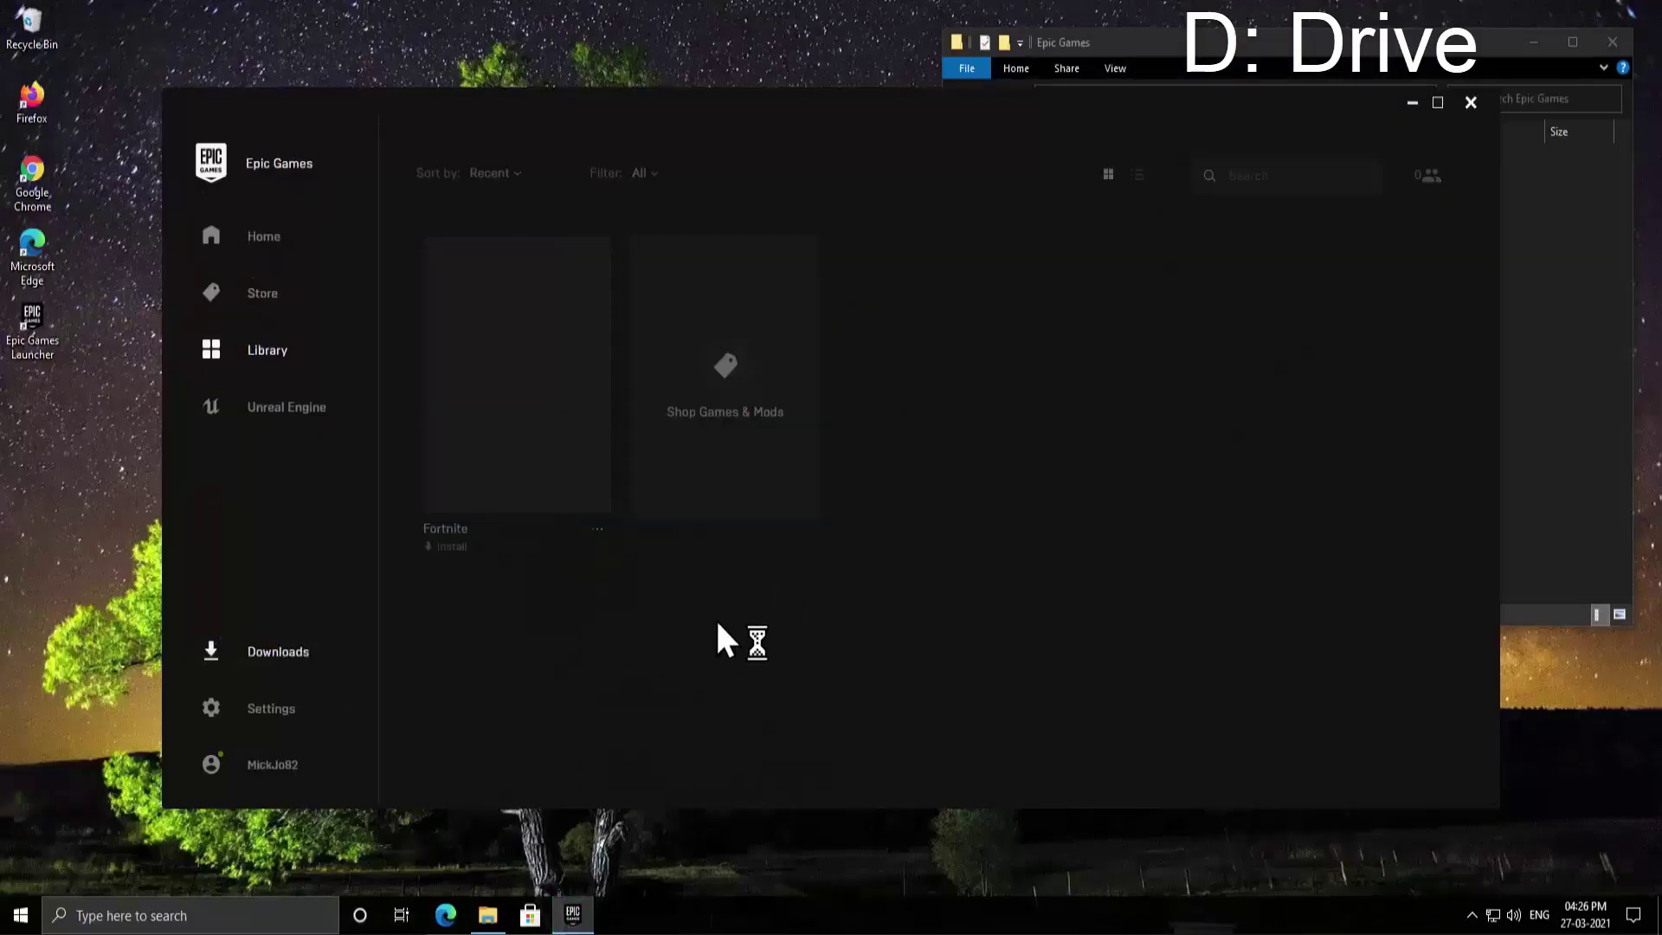
pyautogui.click(267, 353)
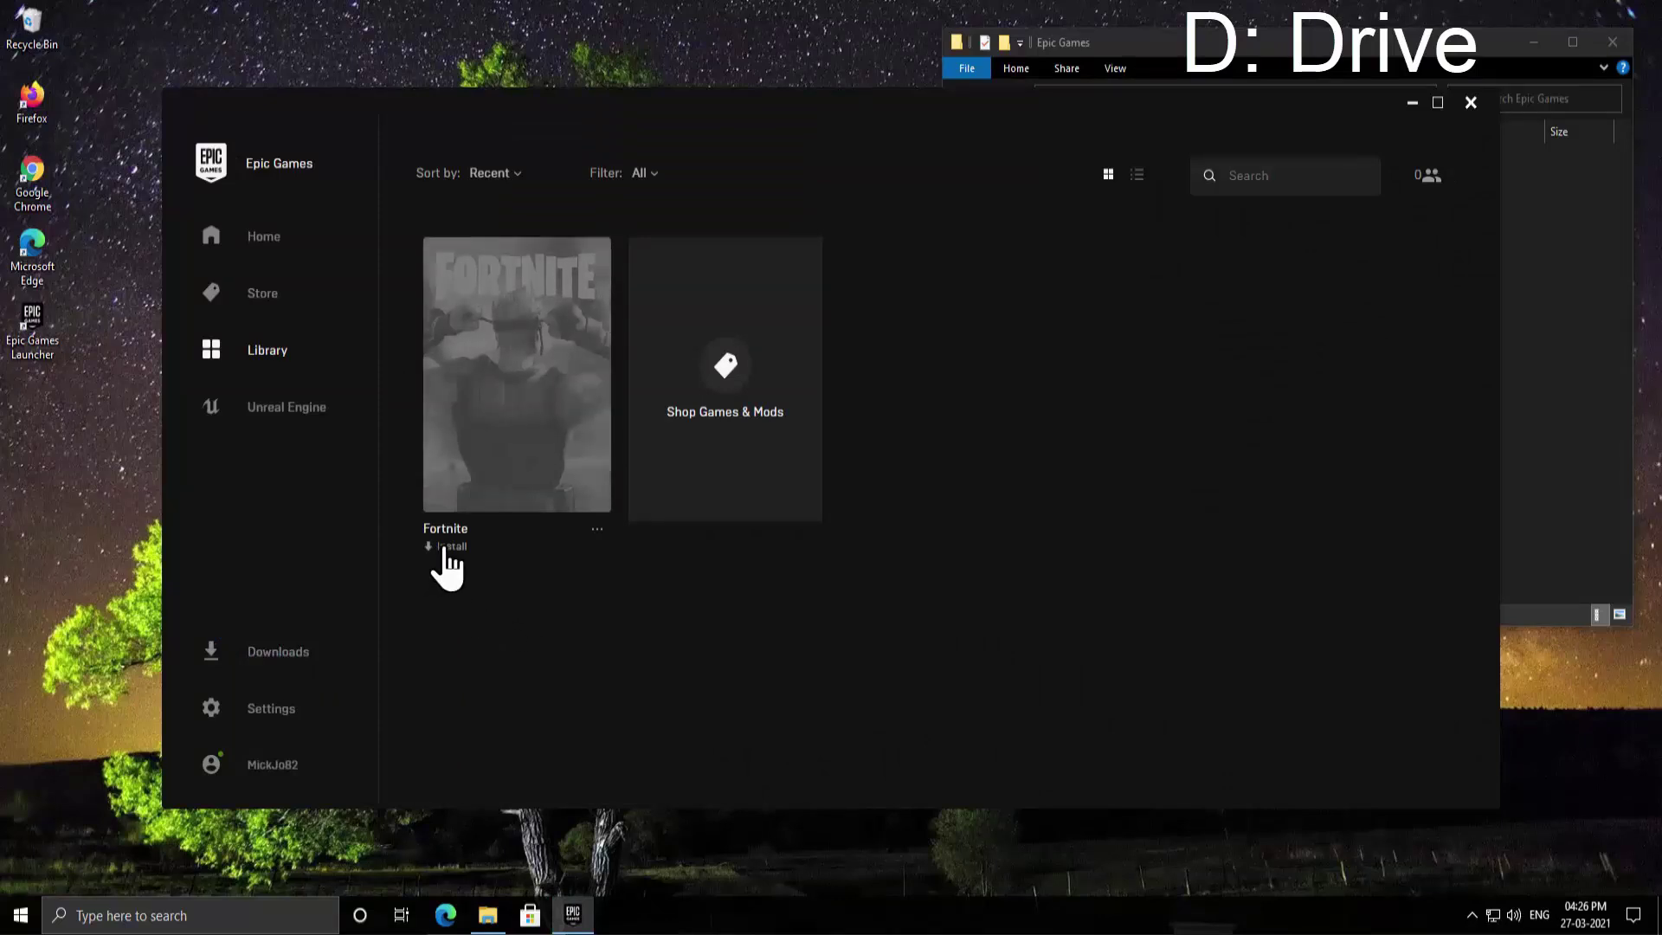
# Begin reinstalling Fortnite and copy the C:\Epic Games path from Explorer's address bar.
pyautogui.click(445, 547)
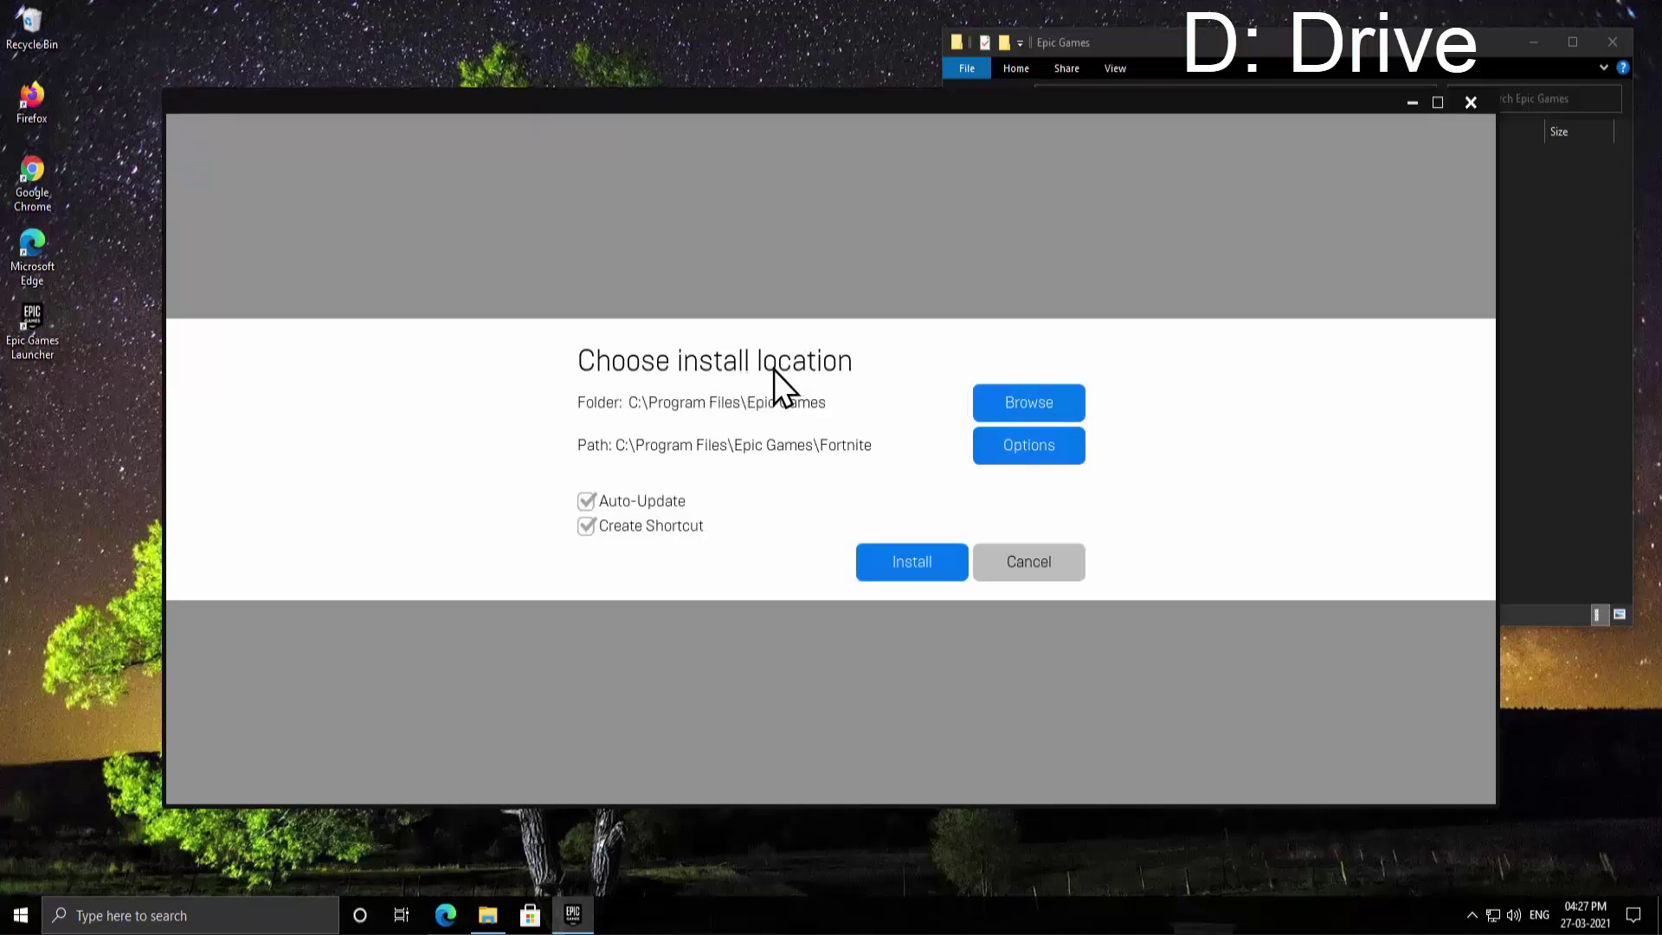
pyautogui.click(1293, 65)
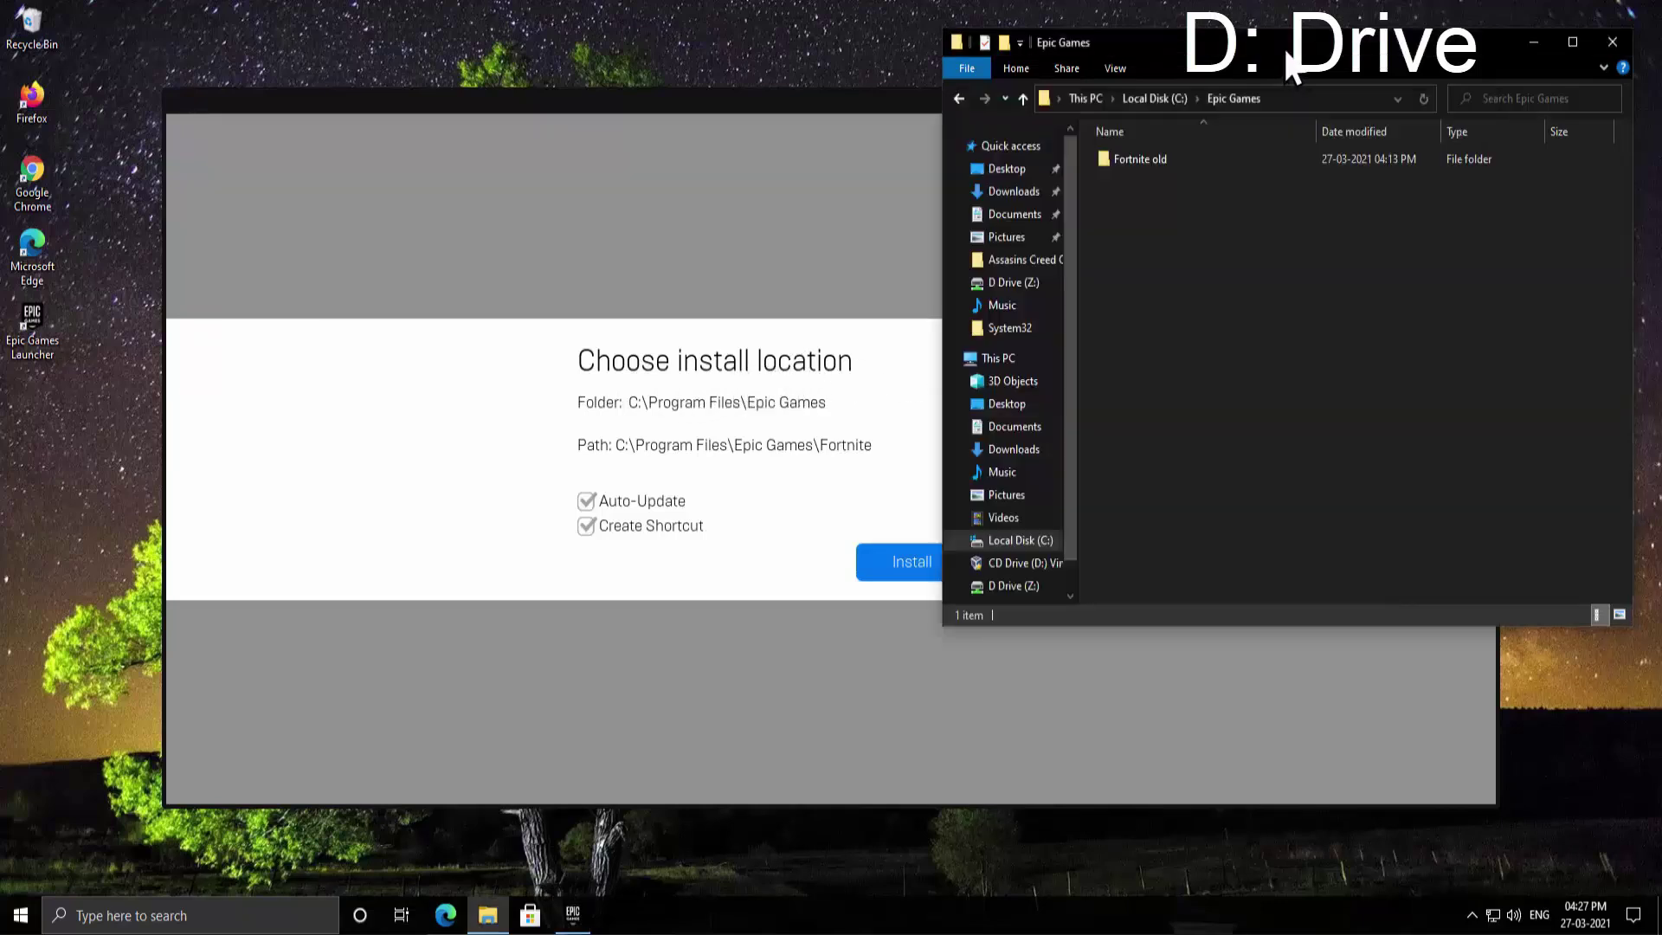
pyautogui.click(1288, 94)
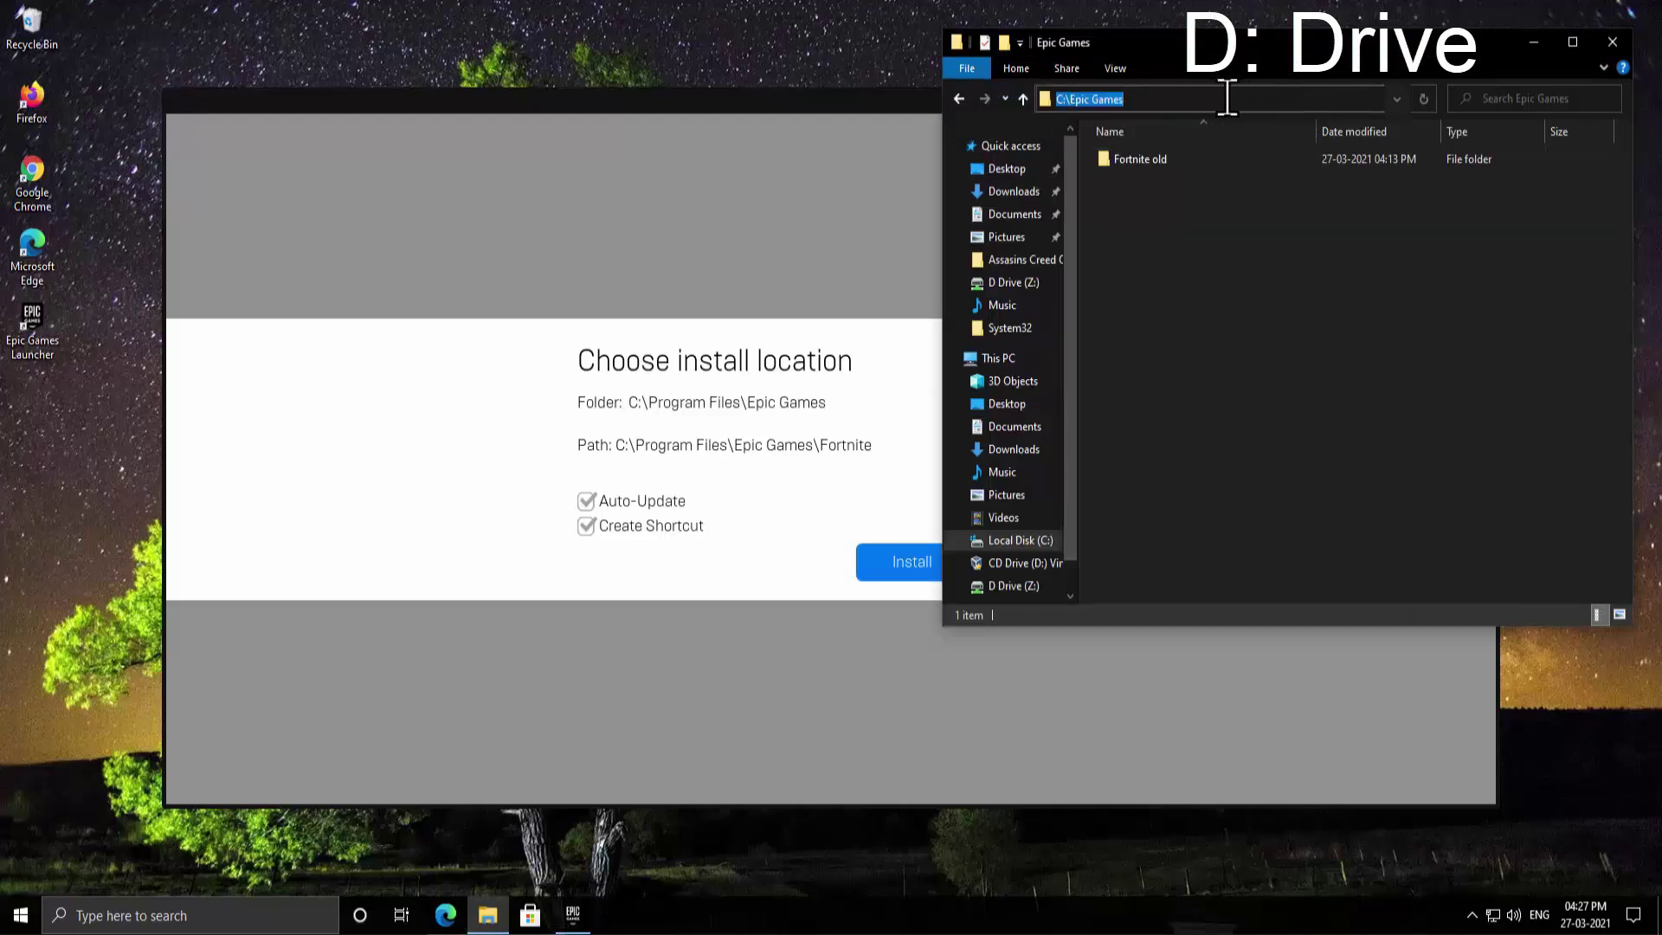
pyautogui.rightClick(1090, 98)
pyautogui.click(1112, 160)
# Paste C:\Epic Games into the launcher's install Folder field, replacing the old path.
pyautogui.click(839, 403)
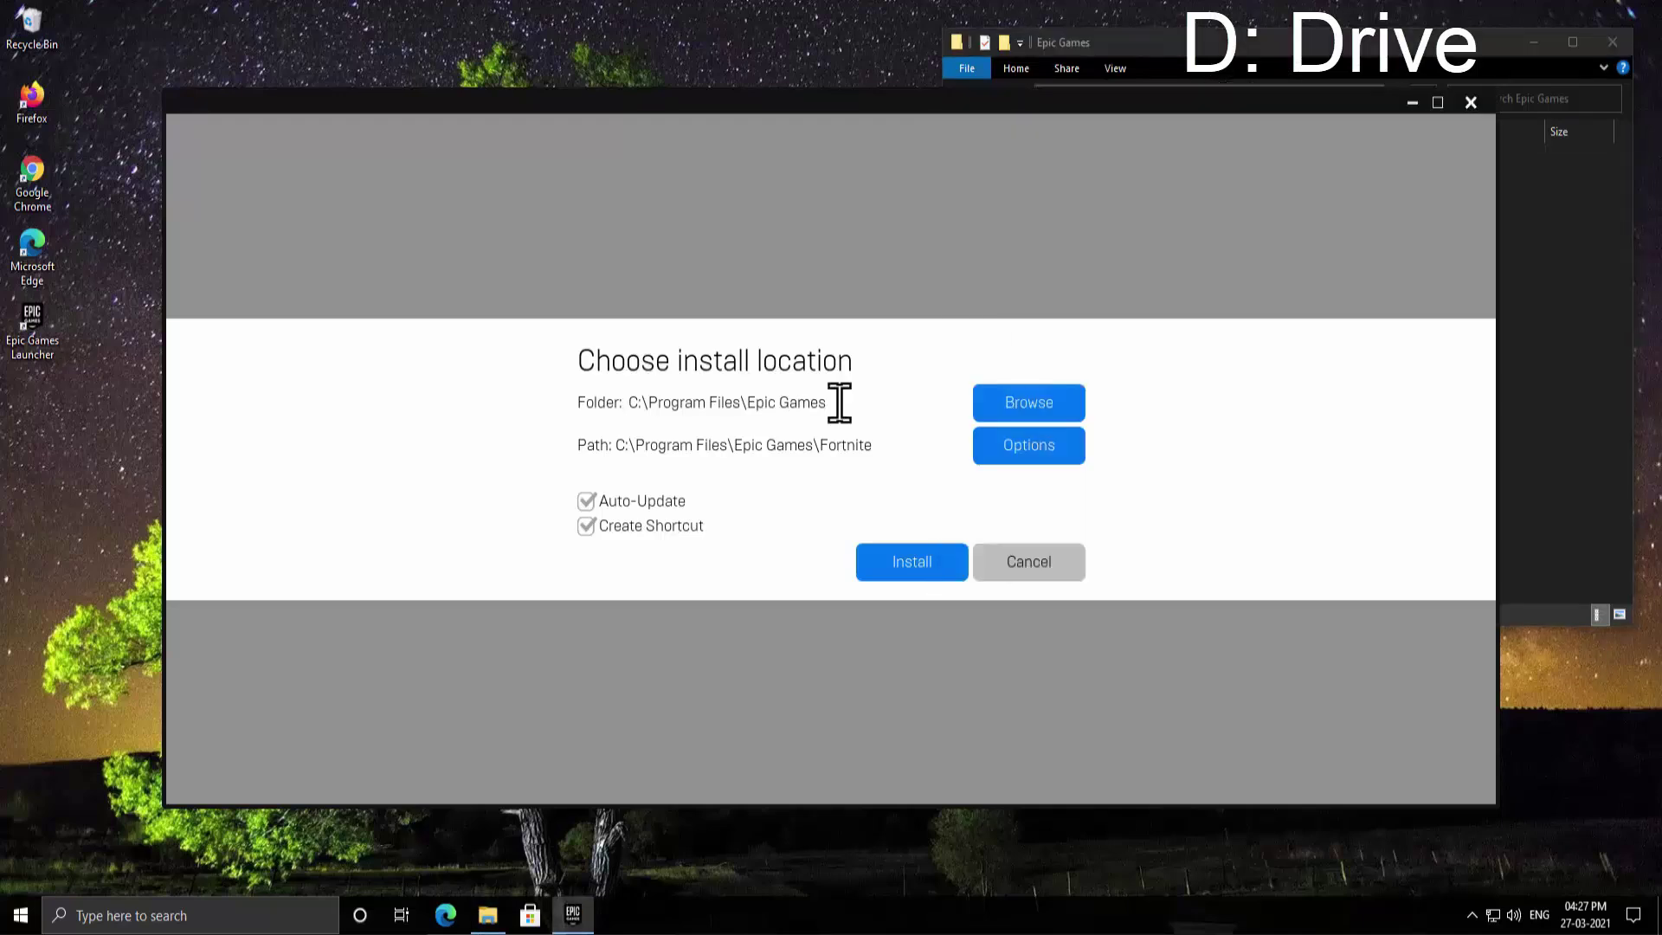
pyautogui.hotkey('ctrl', 'a')
pyautogui.hotkey('ctrl', 'v')
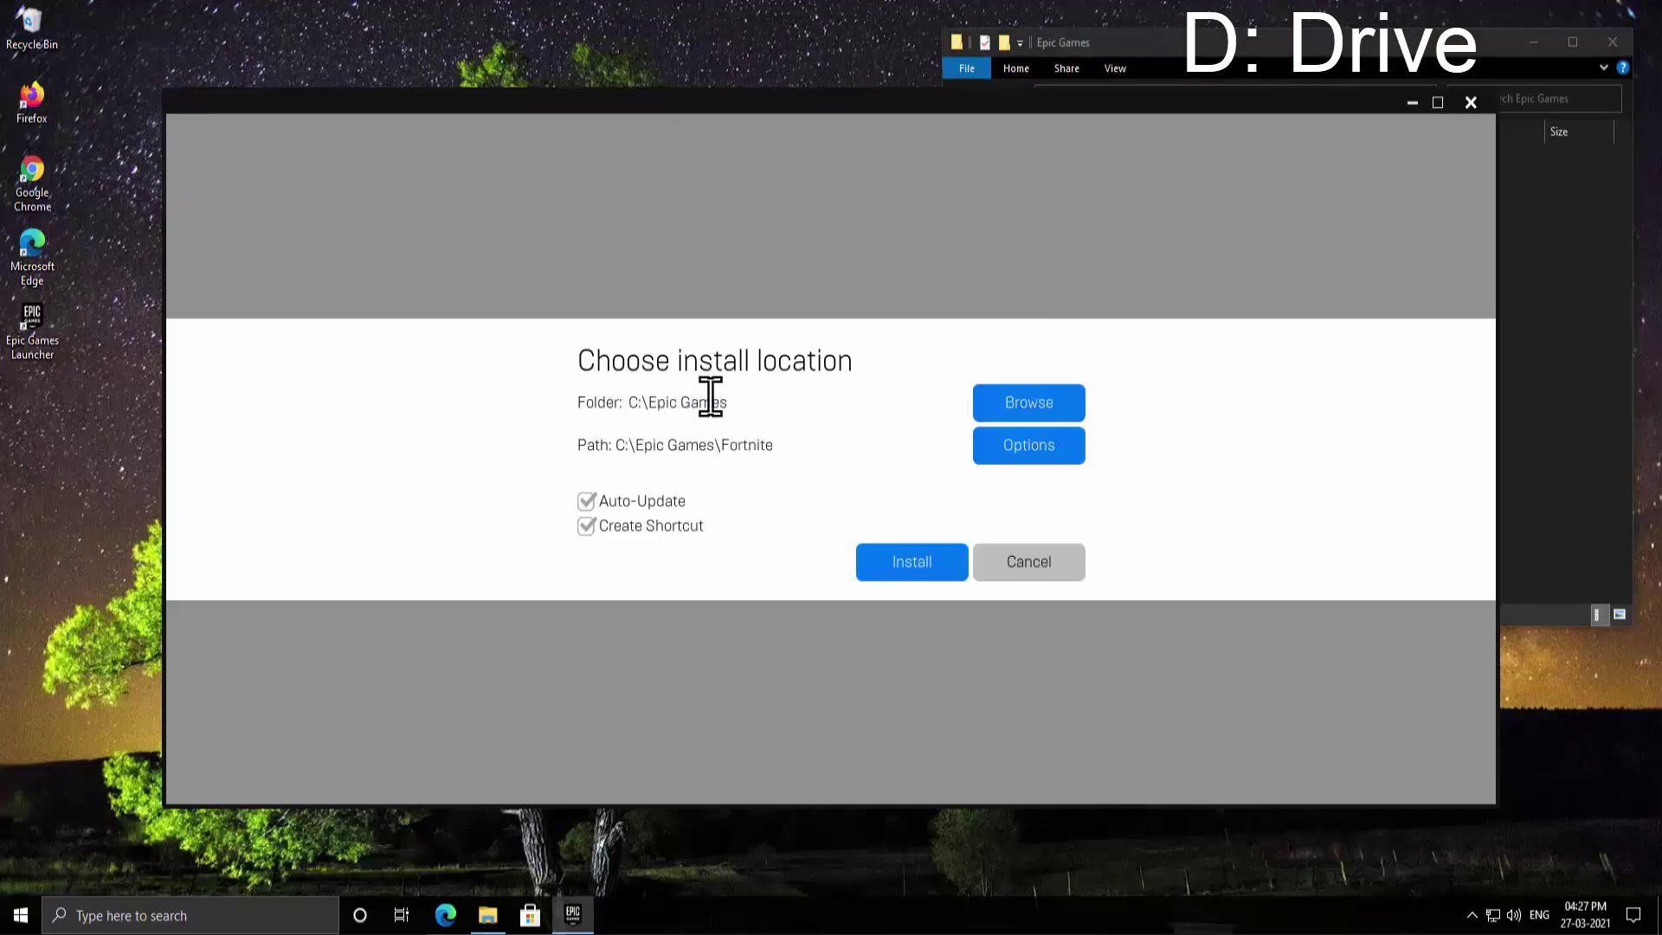
pyautogui.click(1552, 258)
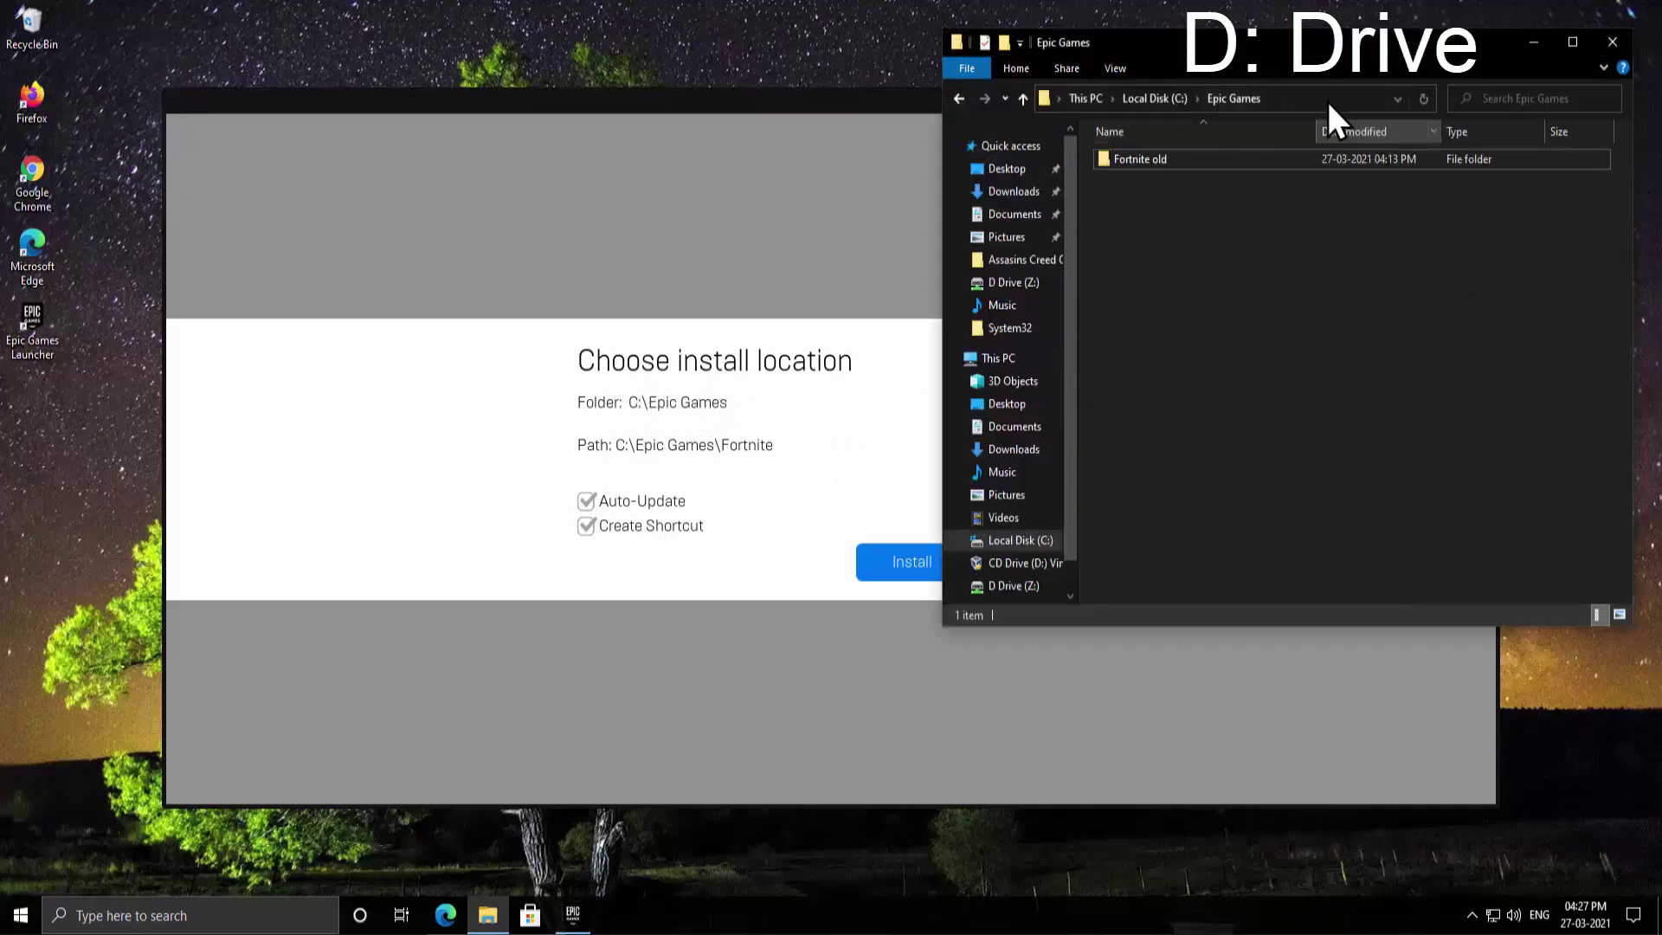
pyautogui.click(892, 492)
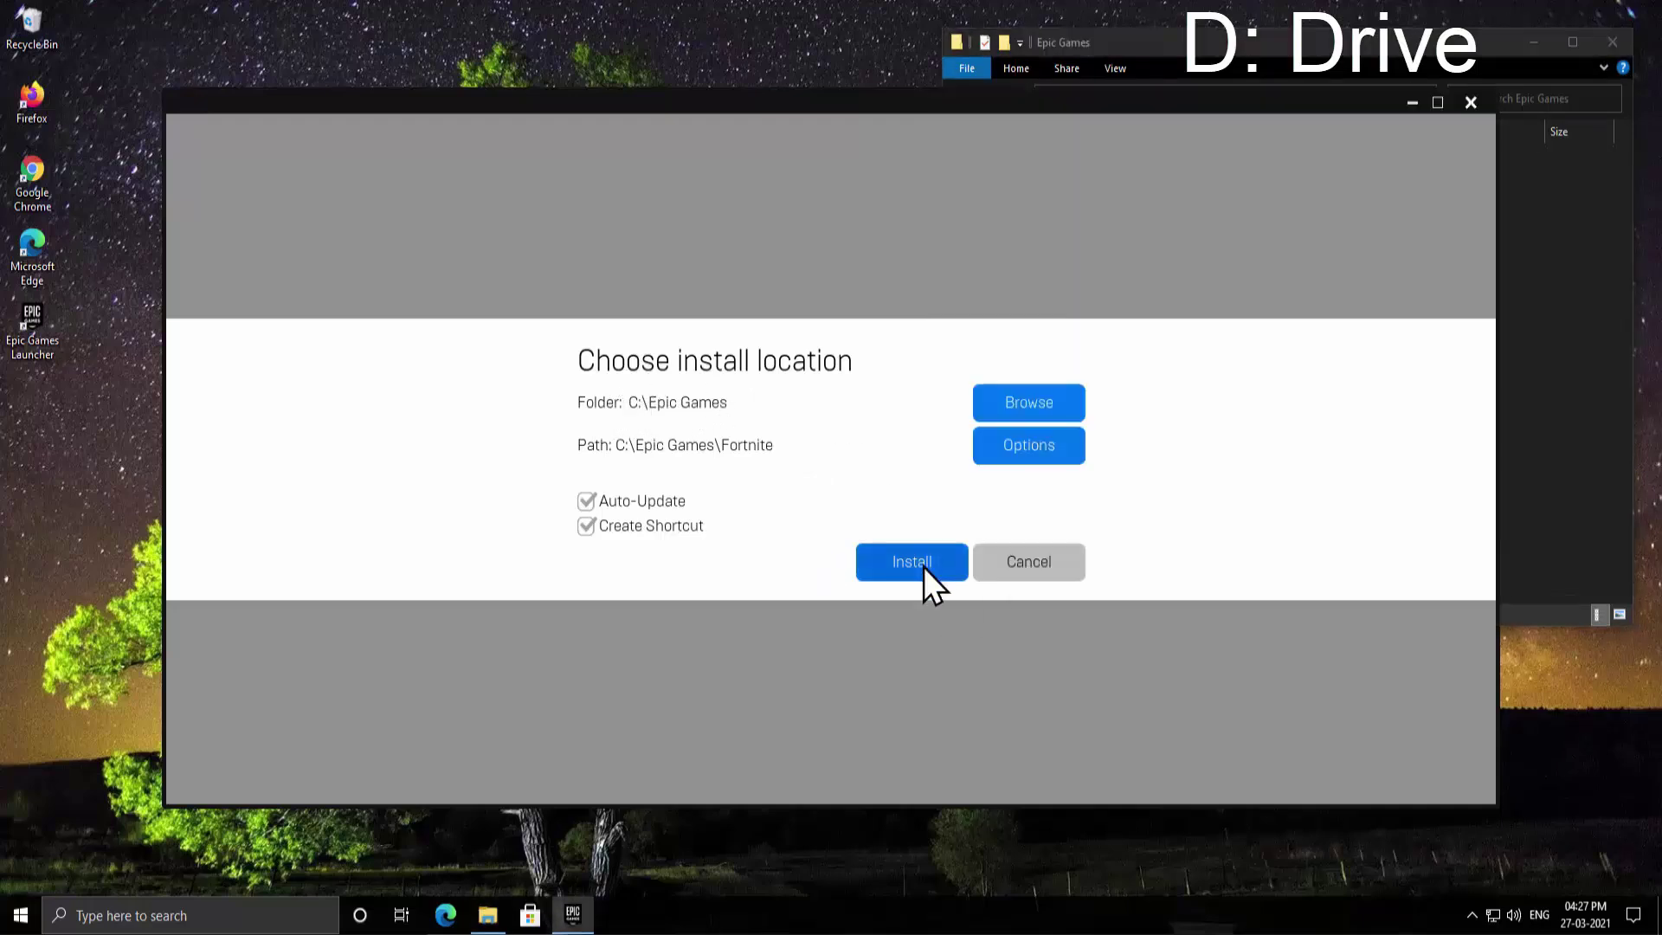
# Install Fortnite into C:\Epic Games, then cancel its download in Downloads.
pyautogui.click(923, 567)
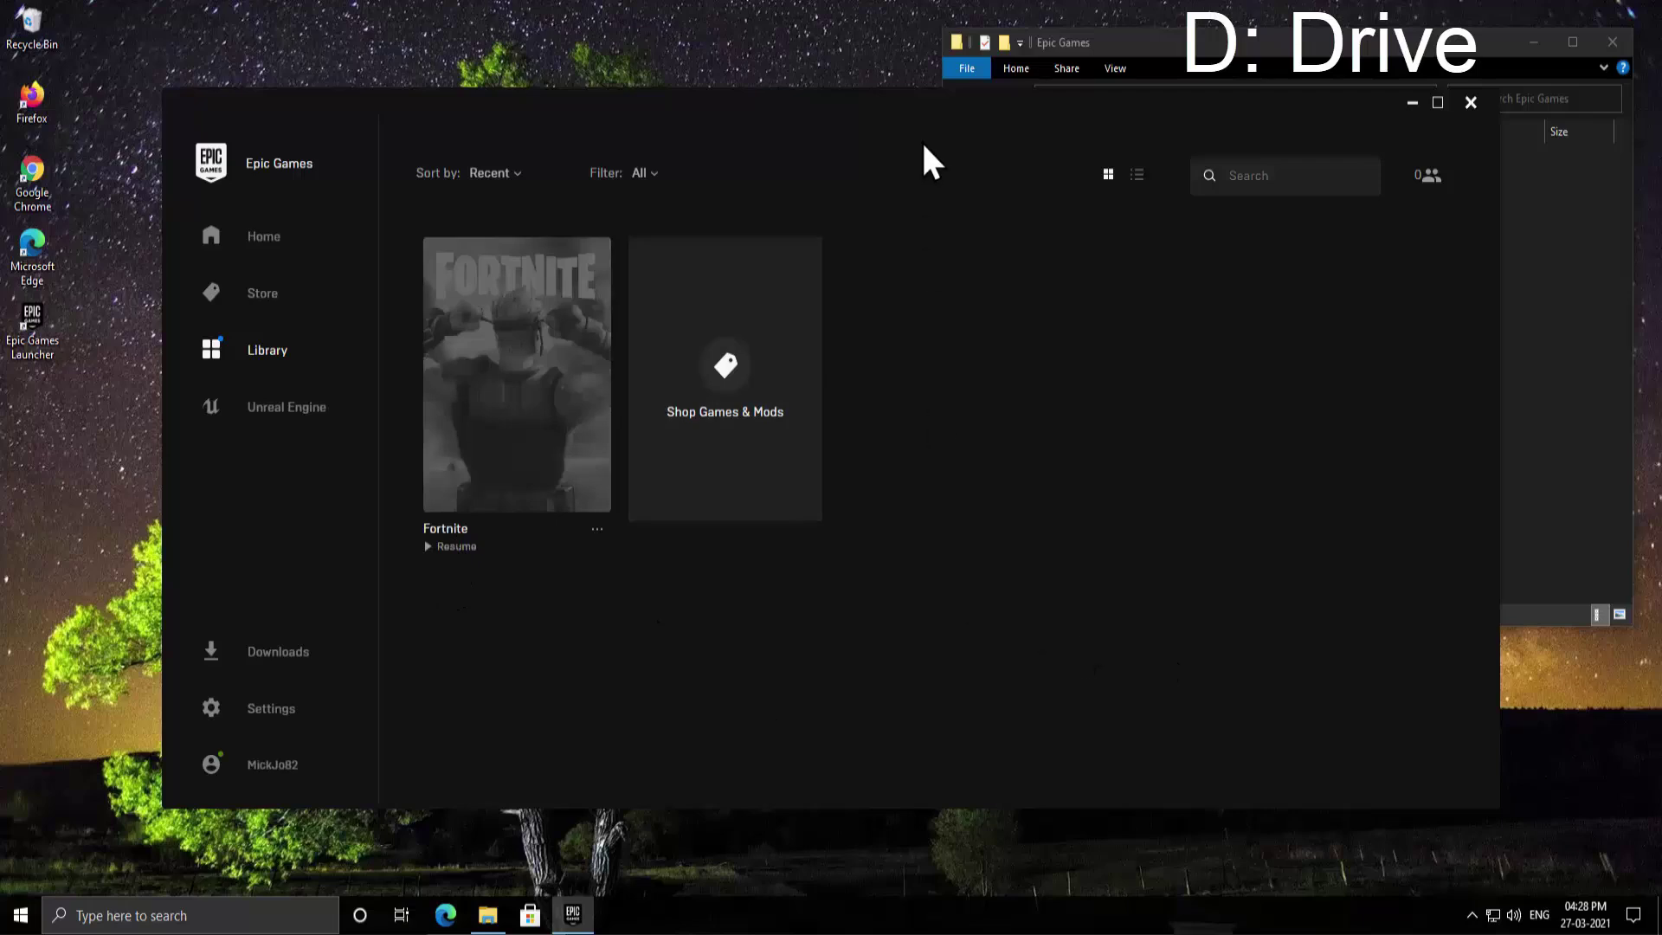
pyautogui.click(278, 652)
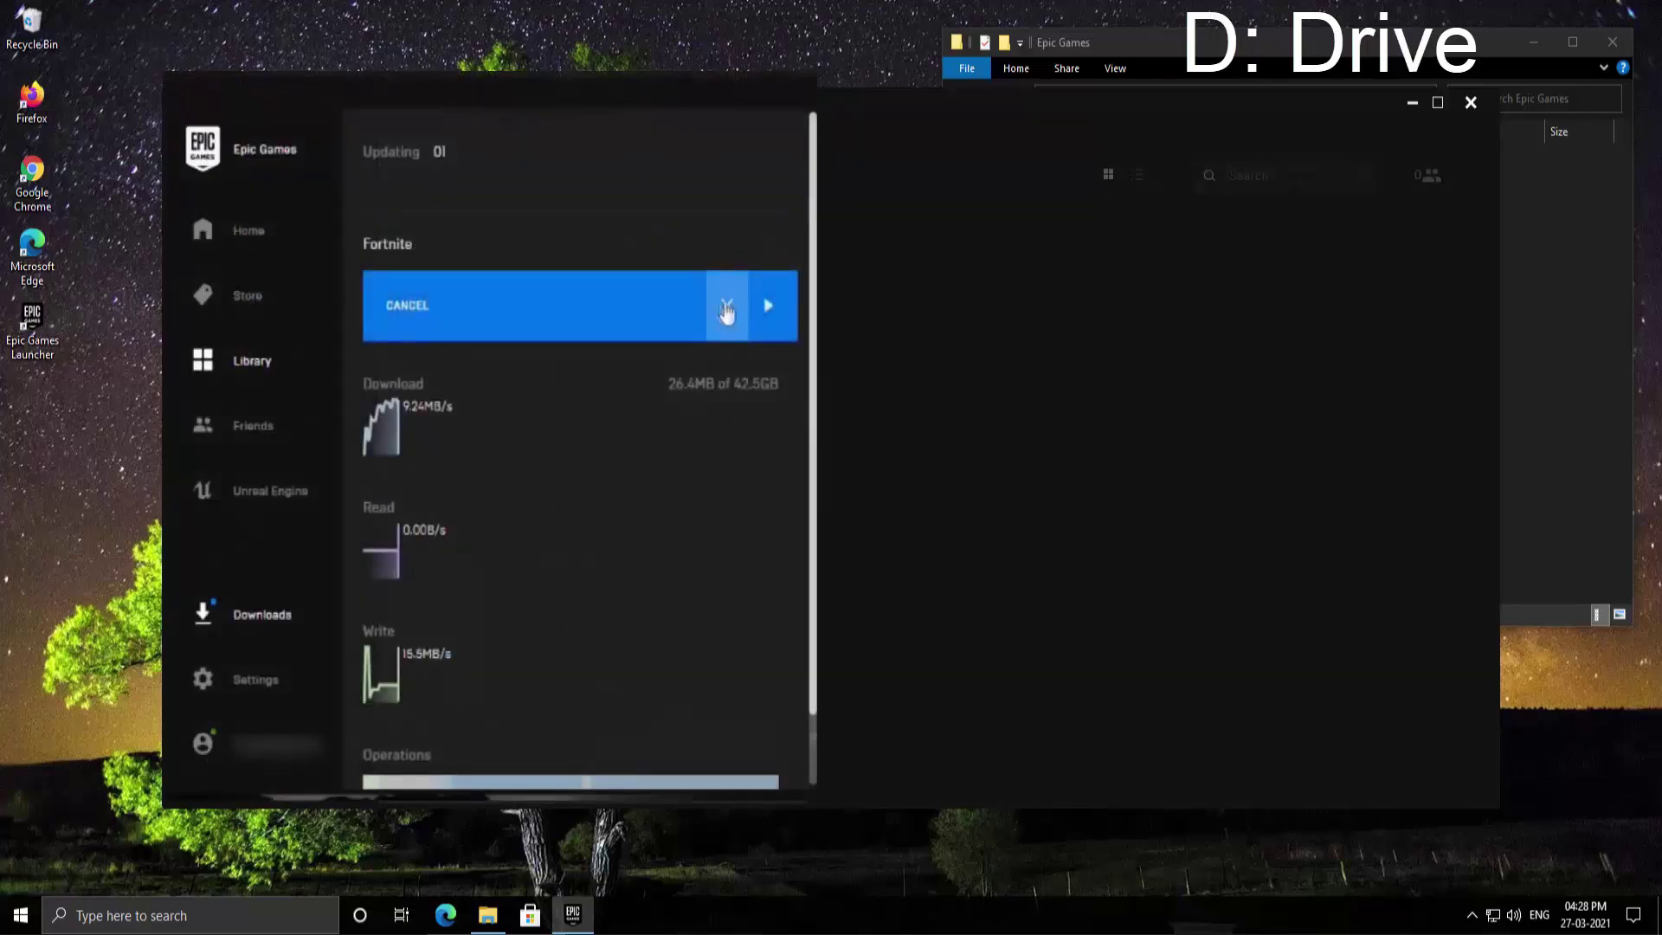
pyautogui.click(723, 309)
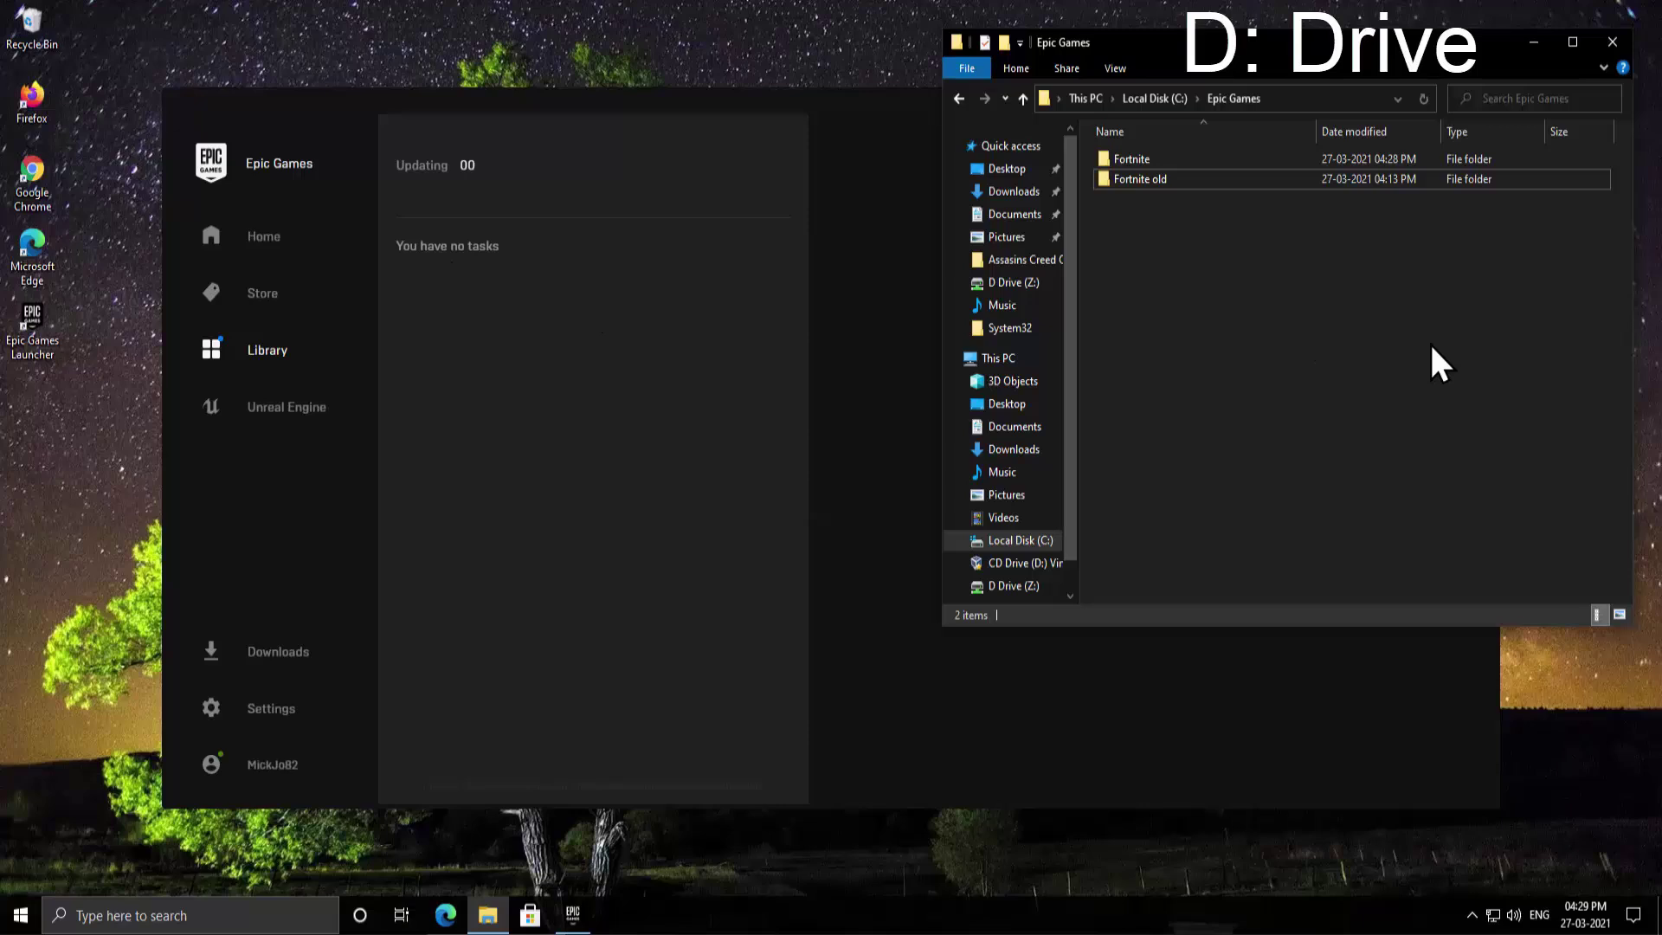
# In C:\Epic Games, delete the new Fortnite folder and rename 'Fortnite old' to 'Fortnite'.
pyautogui.click(1132, 160)
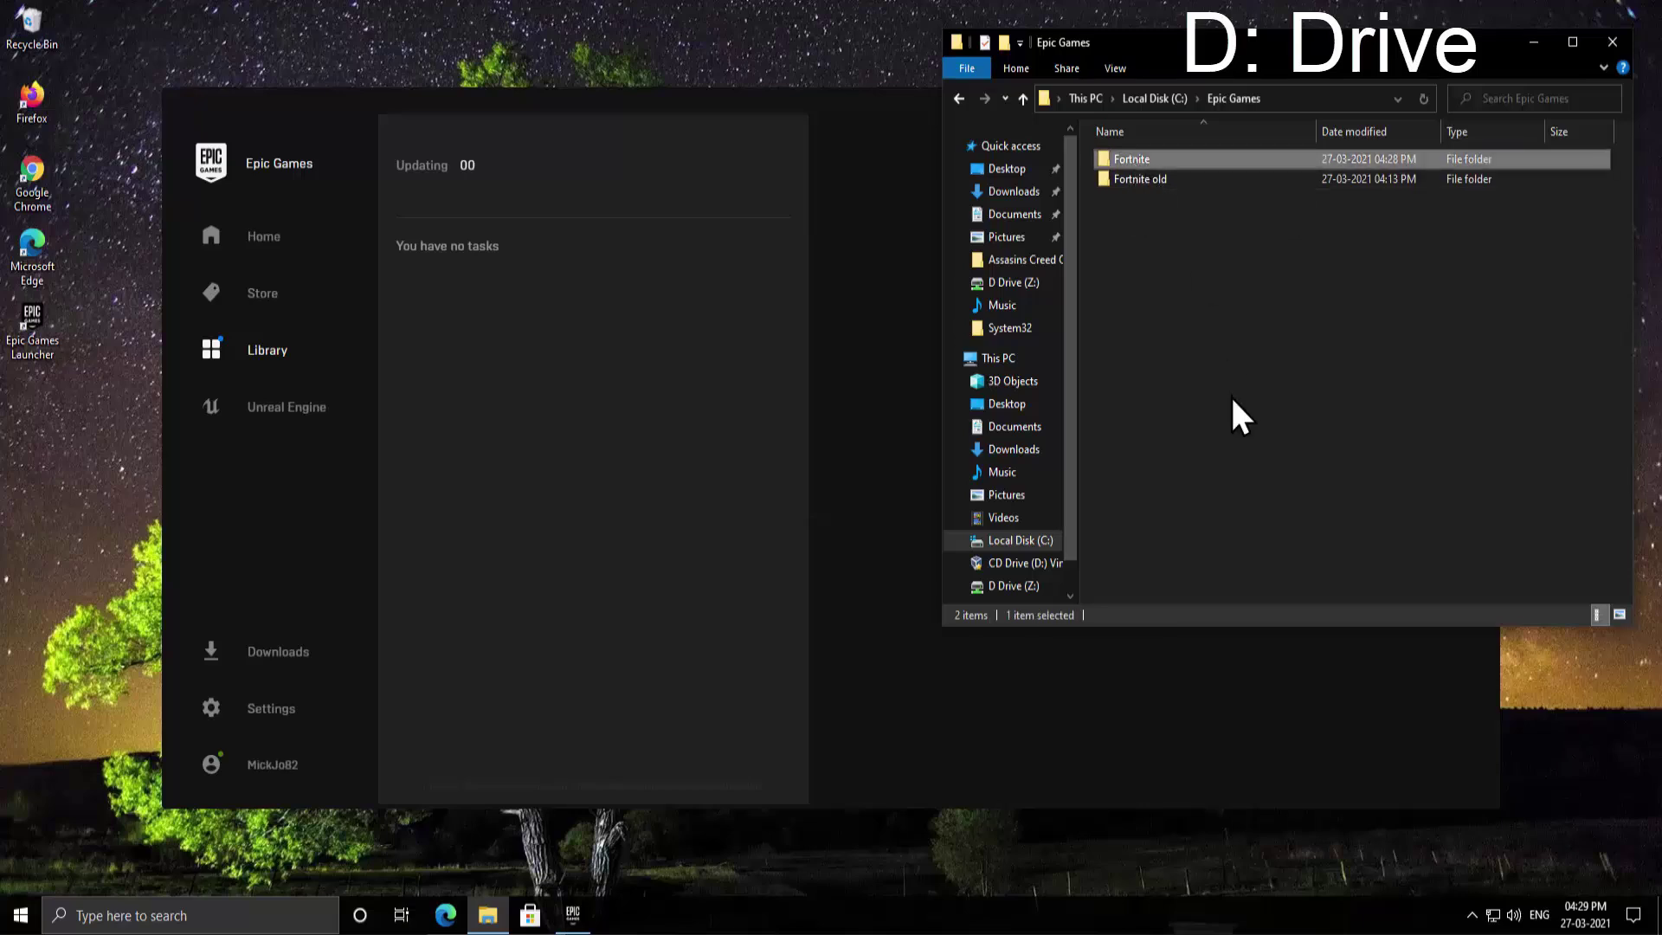
pyautogui.press('Delete')
pyautogui.click(1189, 162)
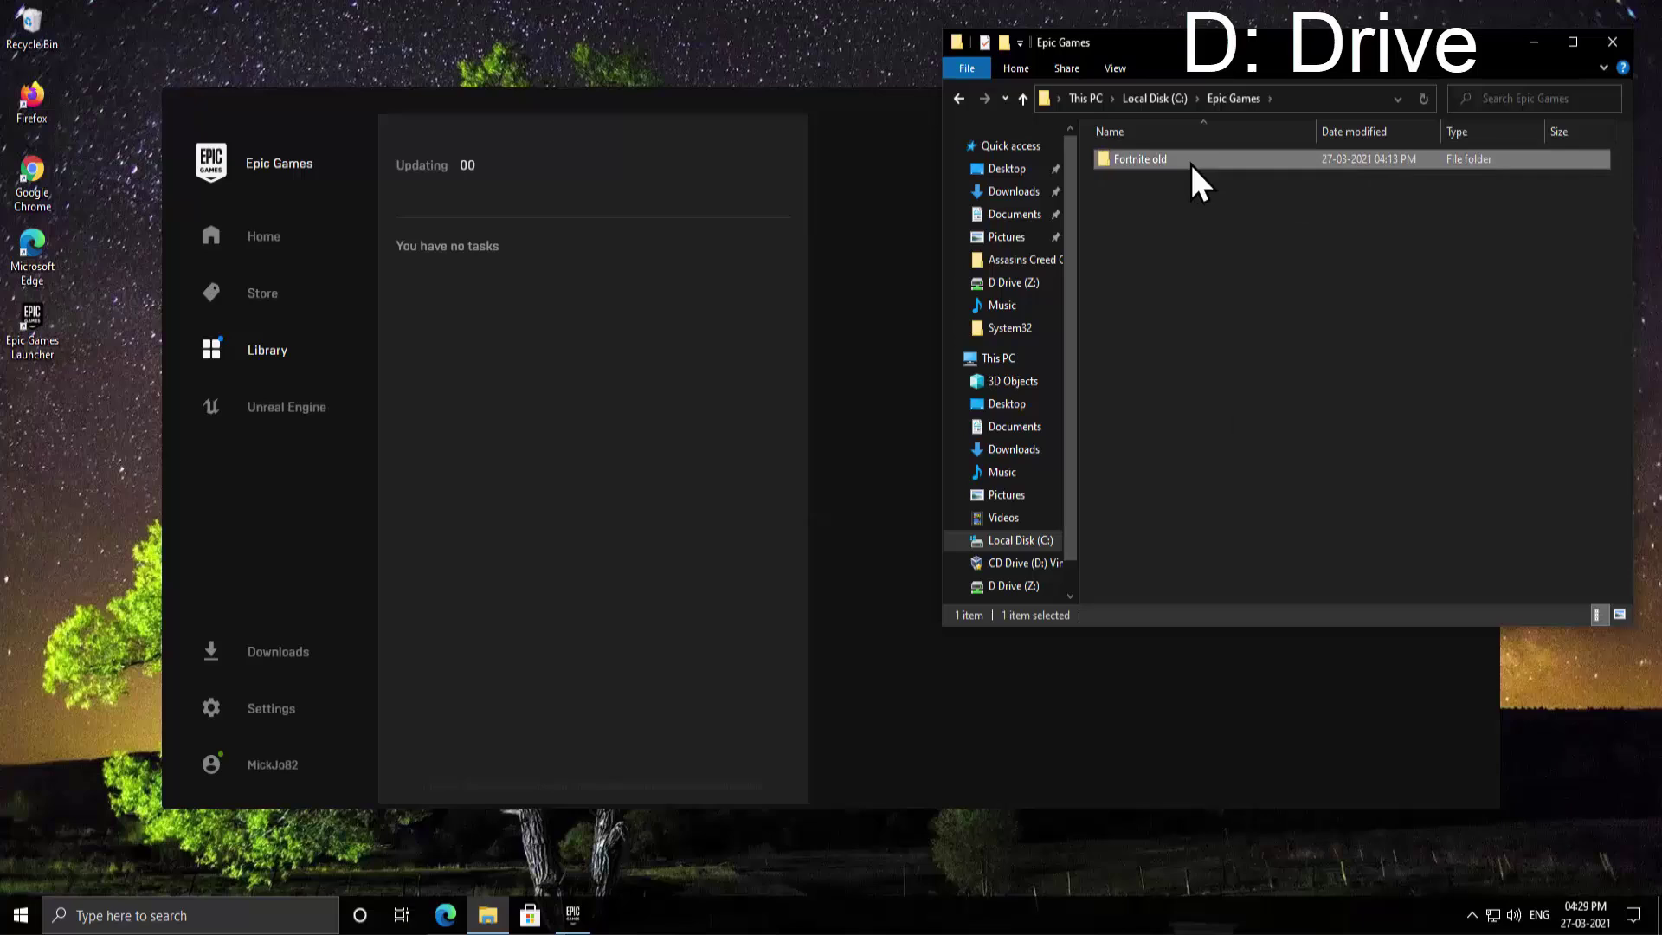
pyautogui.rightClick(1190, 161)
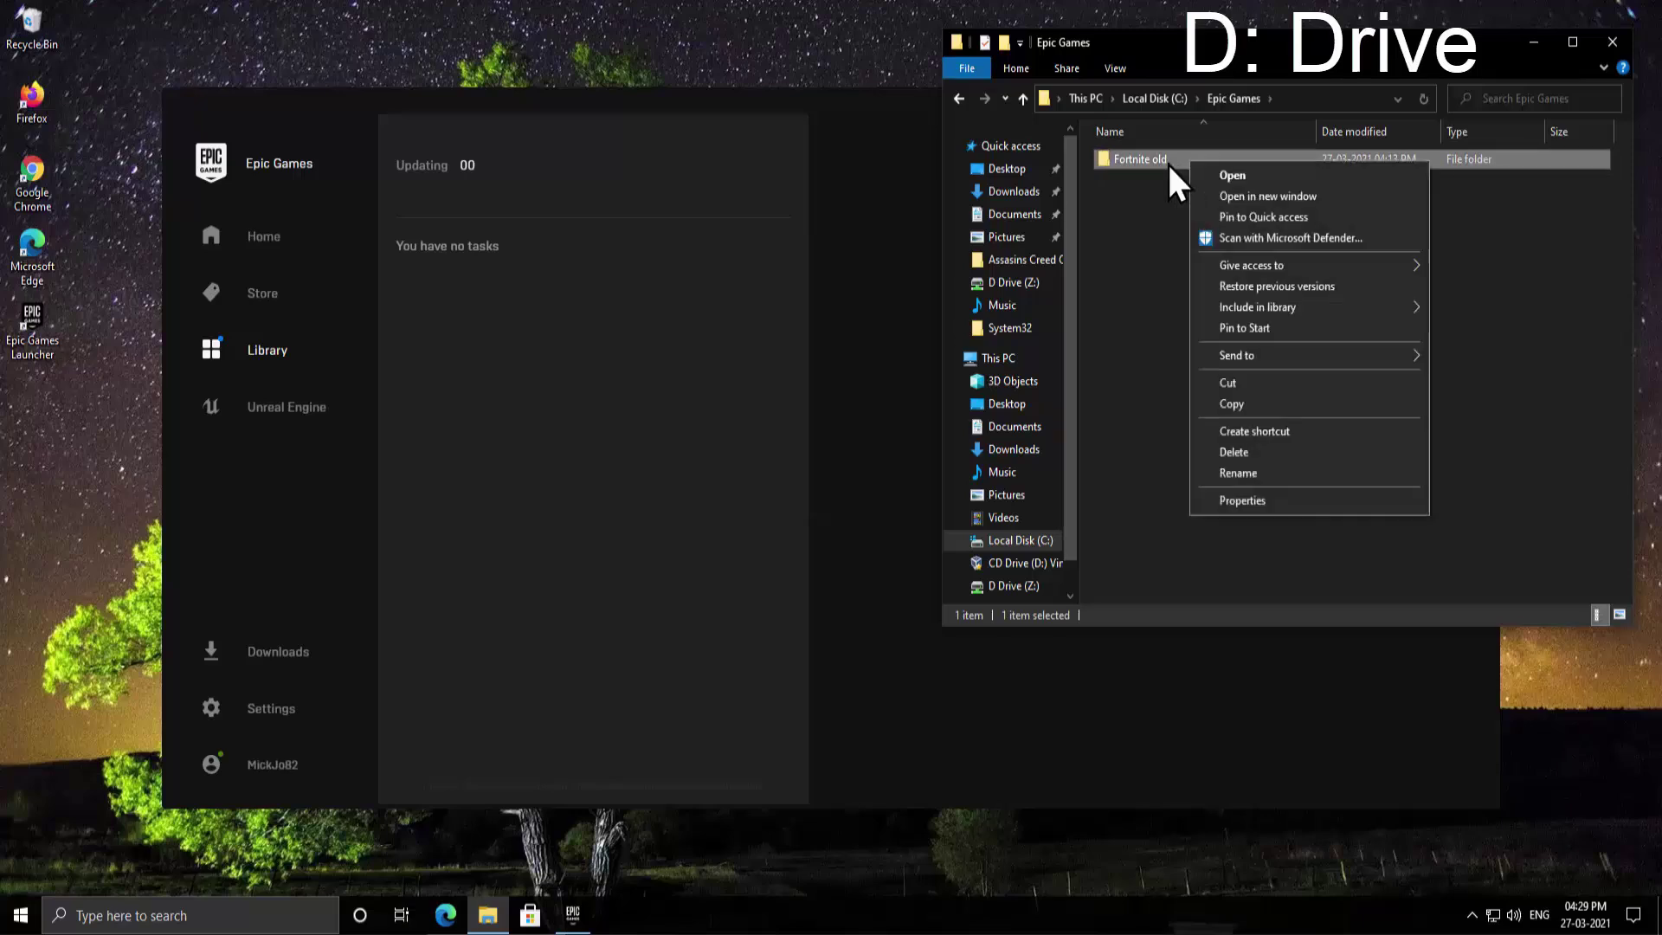
pyautogui.click(1237, 473)
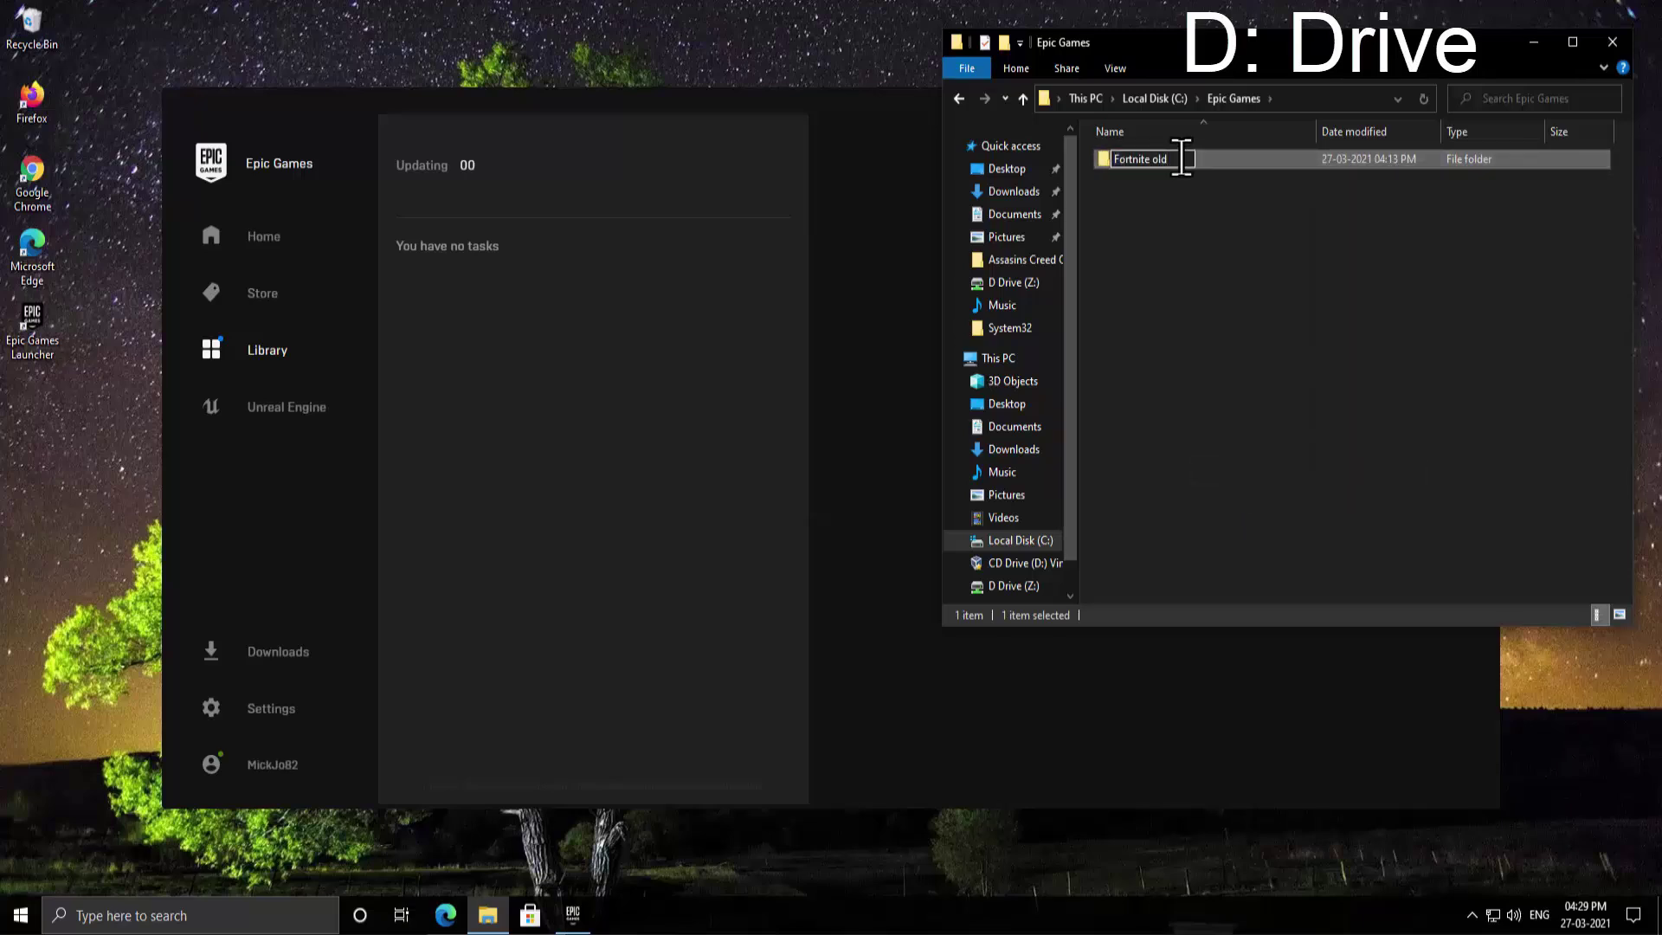
pyautogui.press('BackSpace')
pyautogui.press('BackSpace')
pyautogui.press('BackSpace')
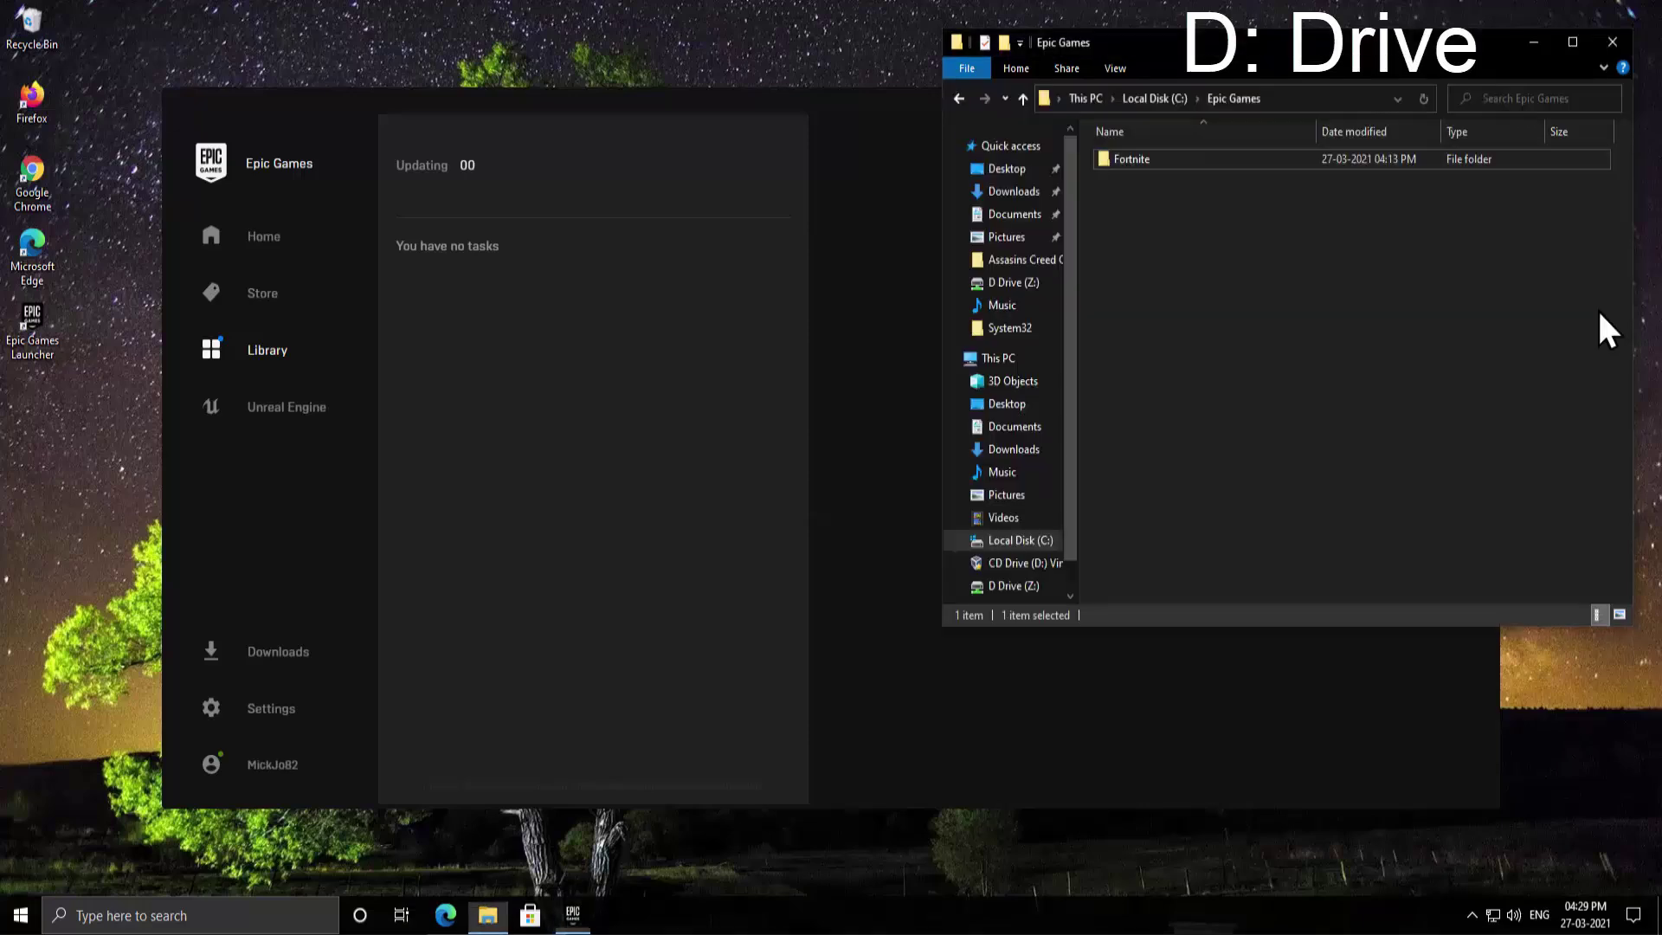
pyautogui.press('Return')
pyautogui.click(1298, 312)
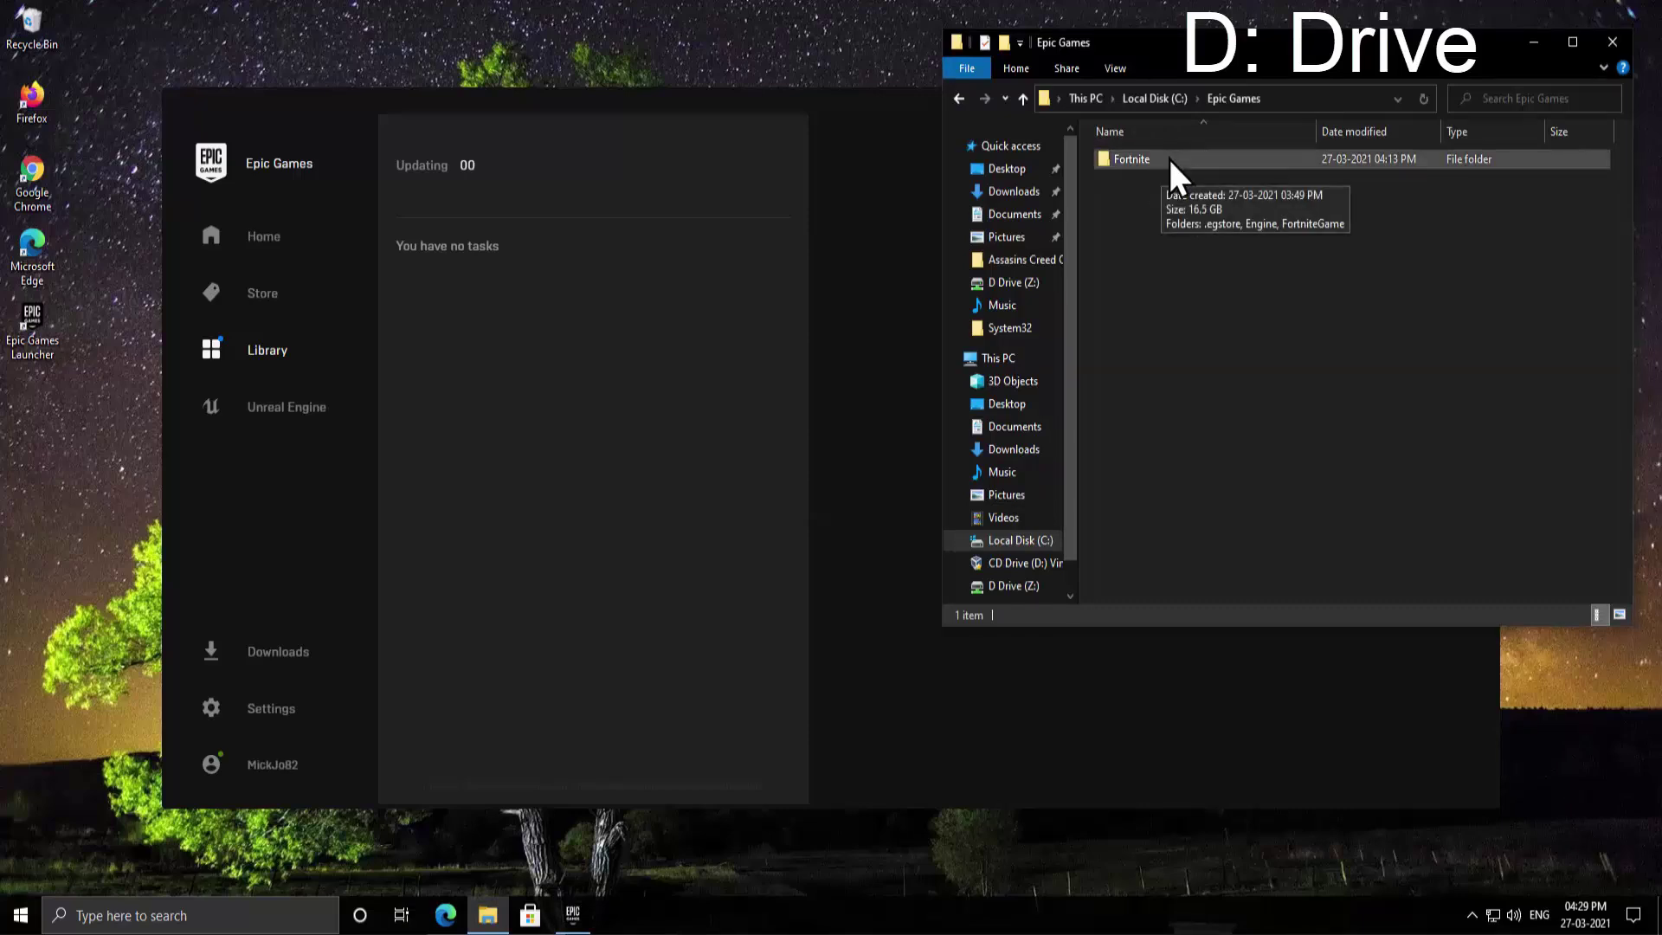
# Return to the launcher's Library and resume Fortnite so it verifies the restored files.
pyautogui.hotkey('alt', 'Tab')
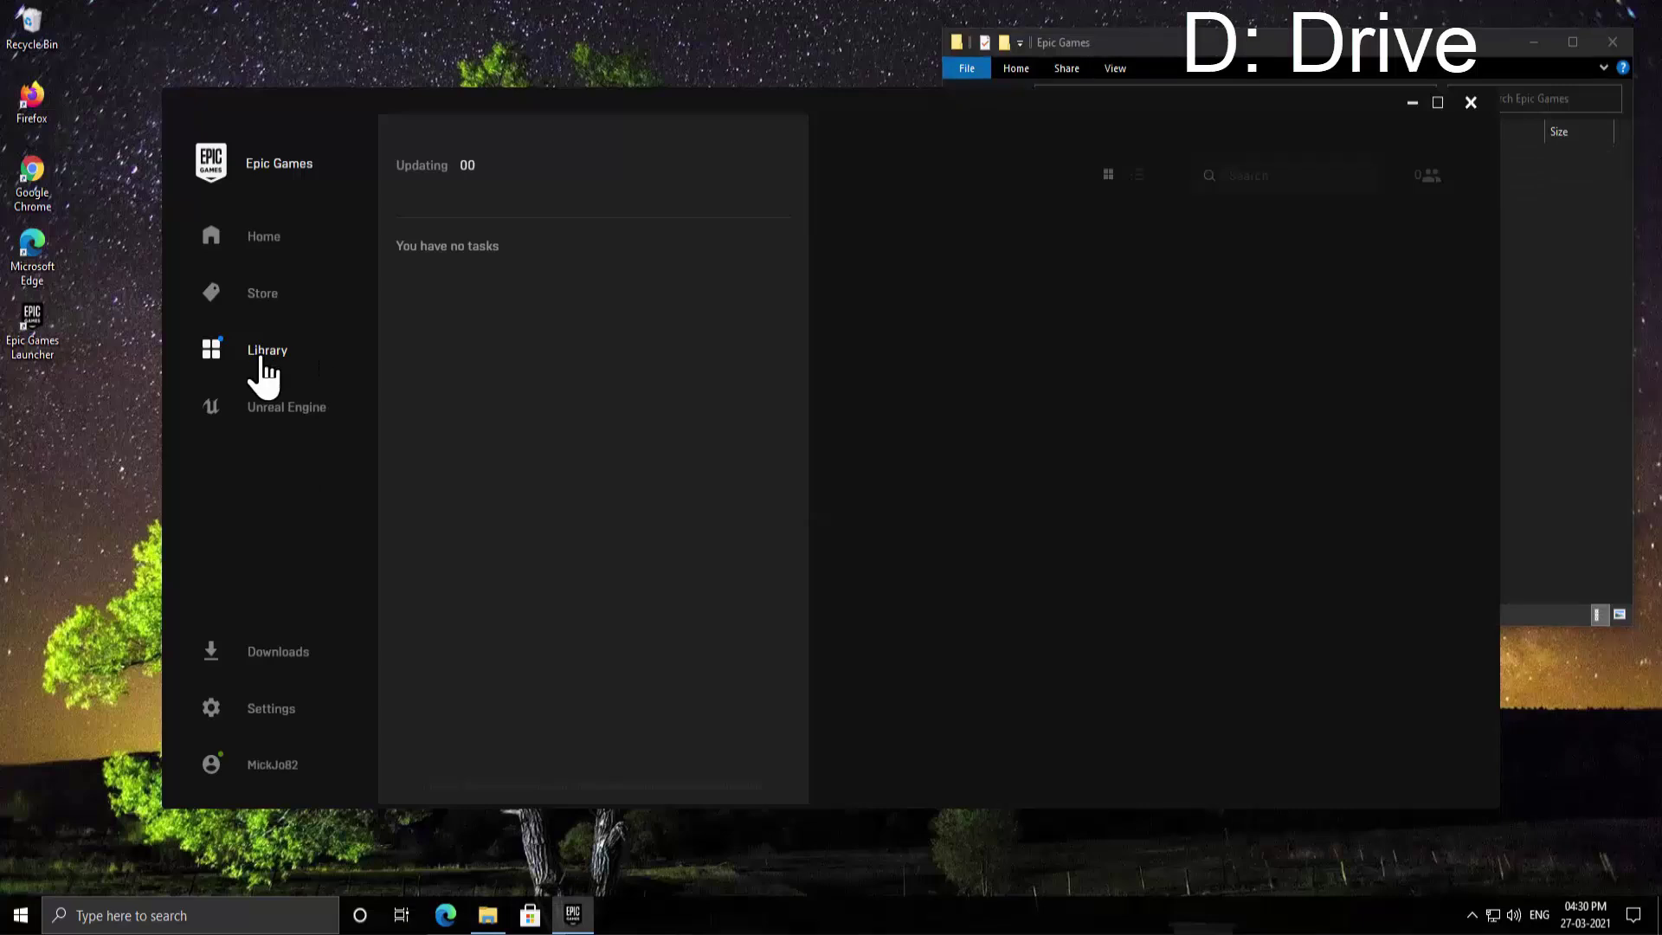
pyautogui.click(266, 351)
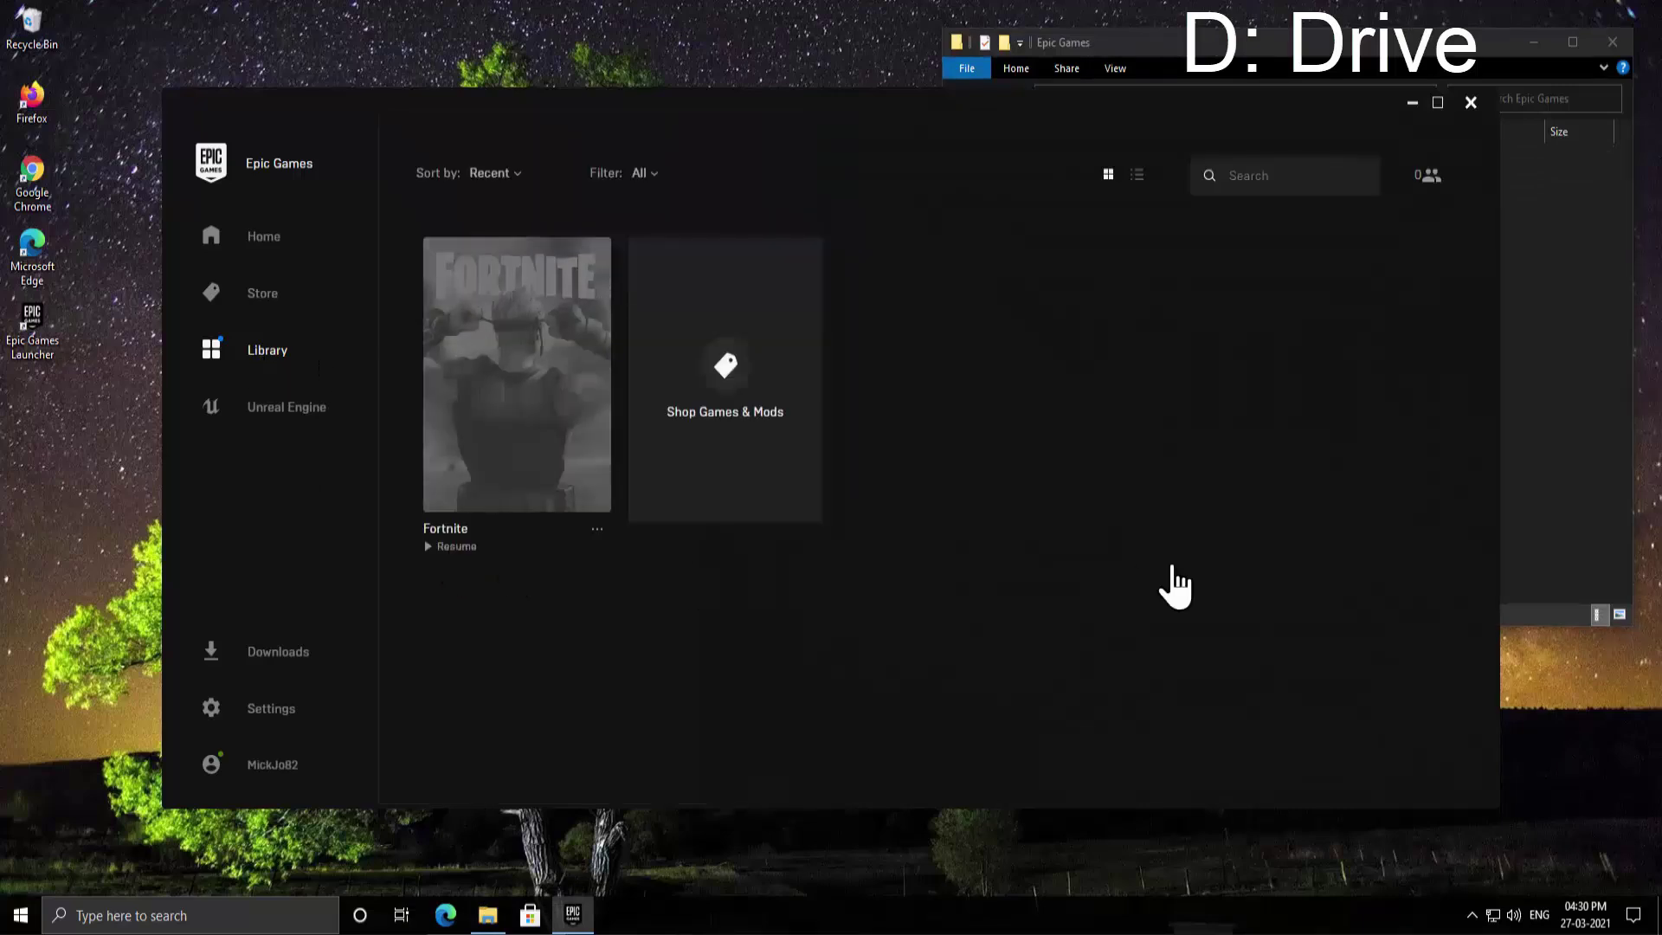
pyautogui.click(278, 651)
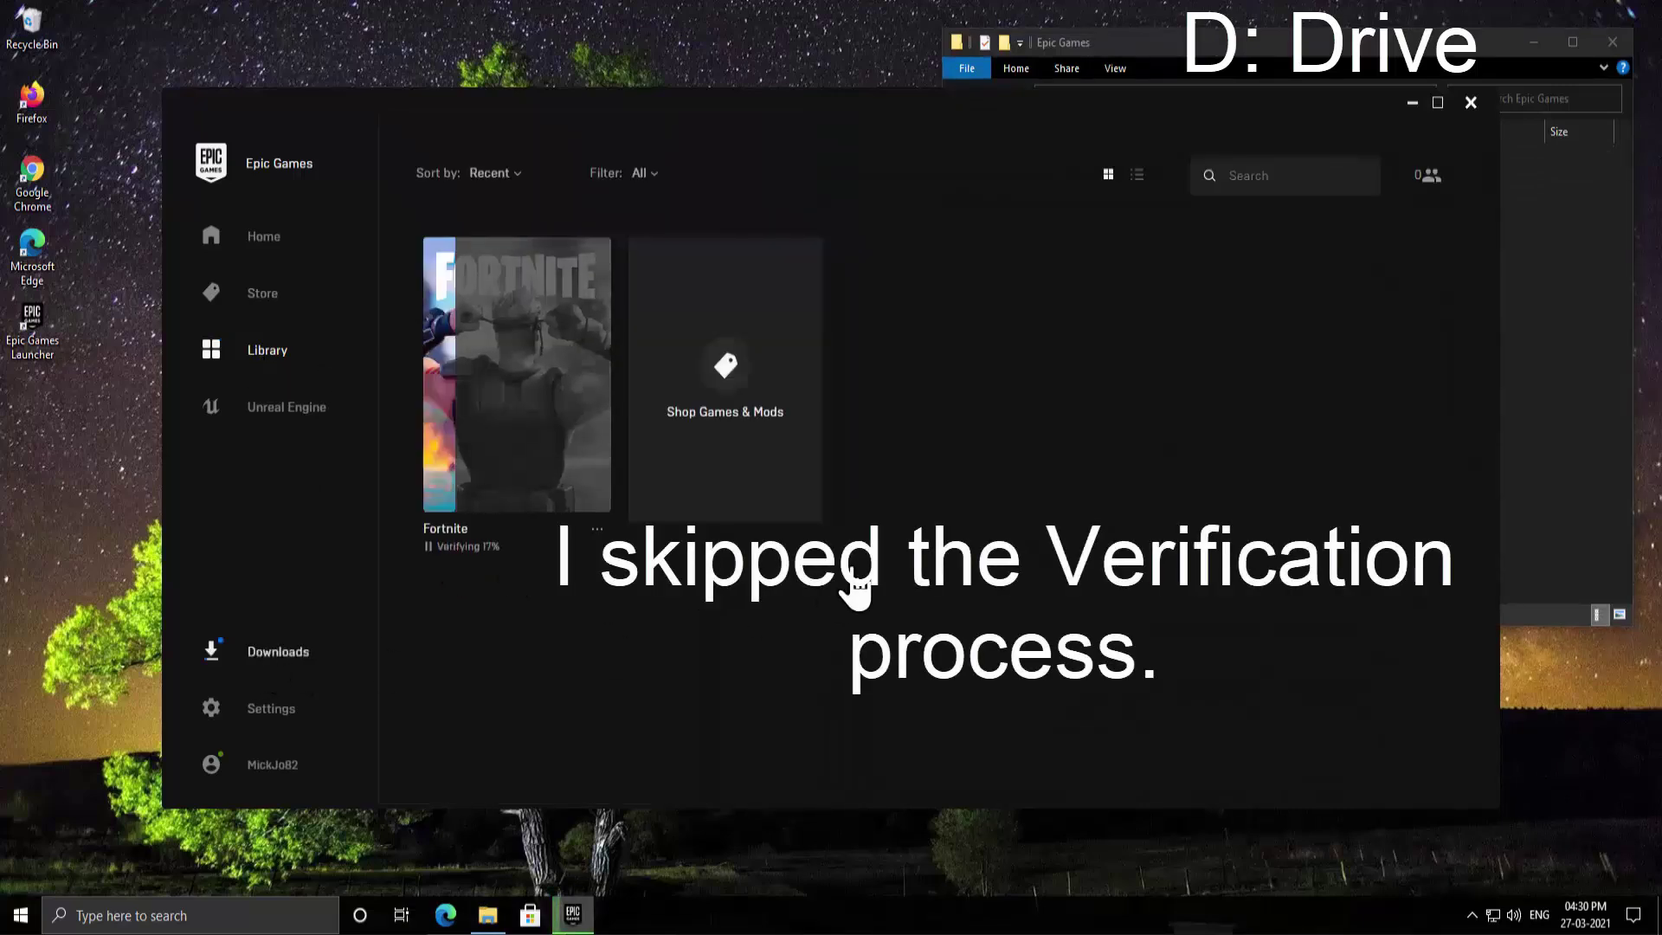